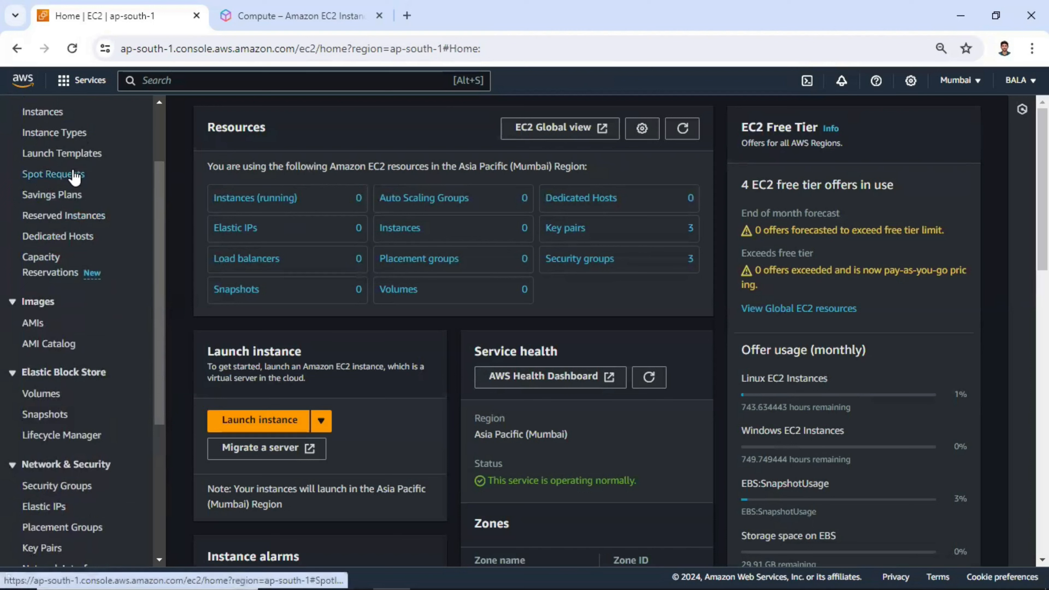
Open EC2 Global View and examine the resource summary across all enabled regions, then return to the EC2 dashboard
scroll(82, 176, up, 3)
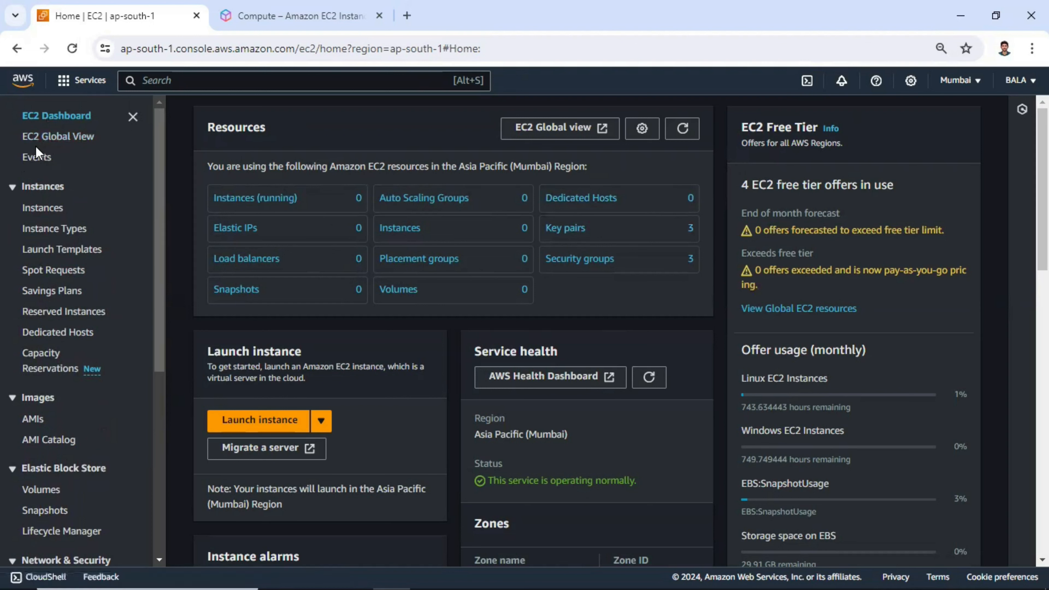
click(67, 143)
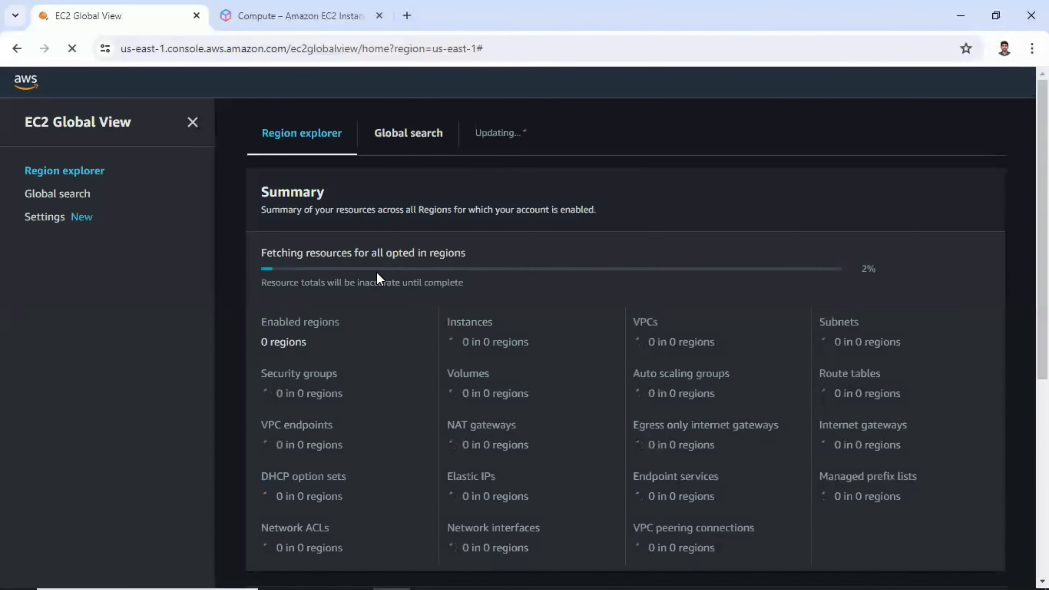
scroll(437, 273, down, 2)
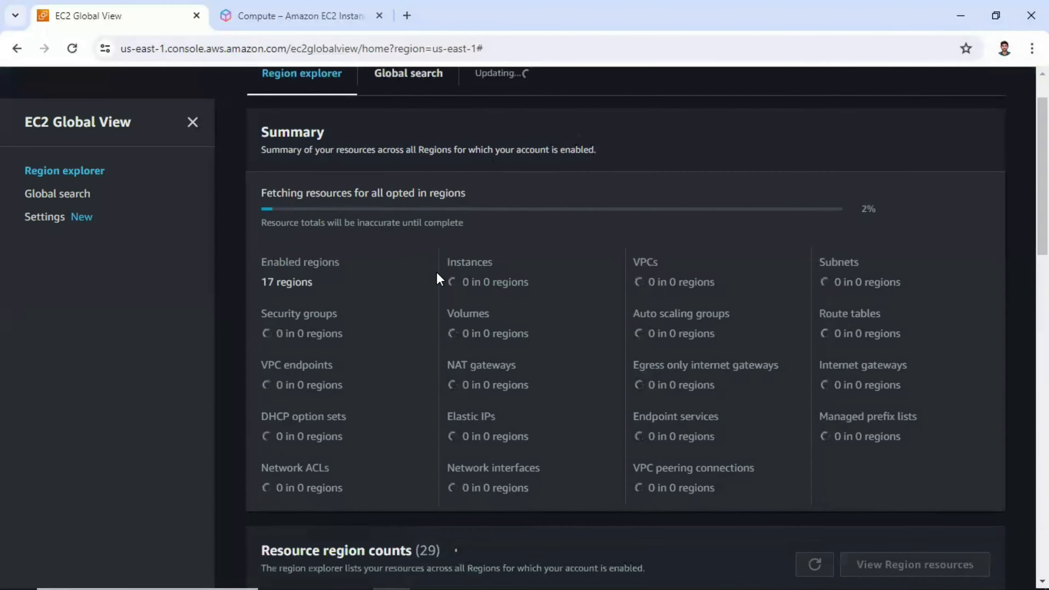
drag(345, 273, 267, 265)
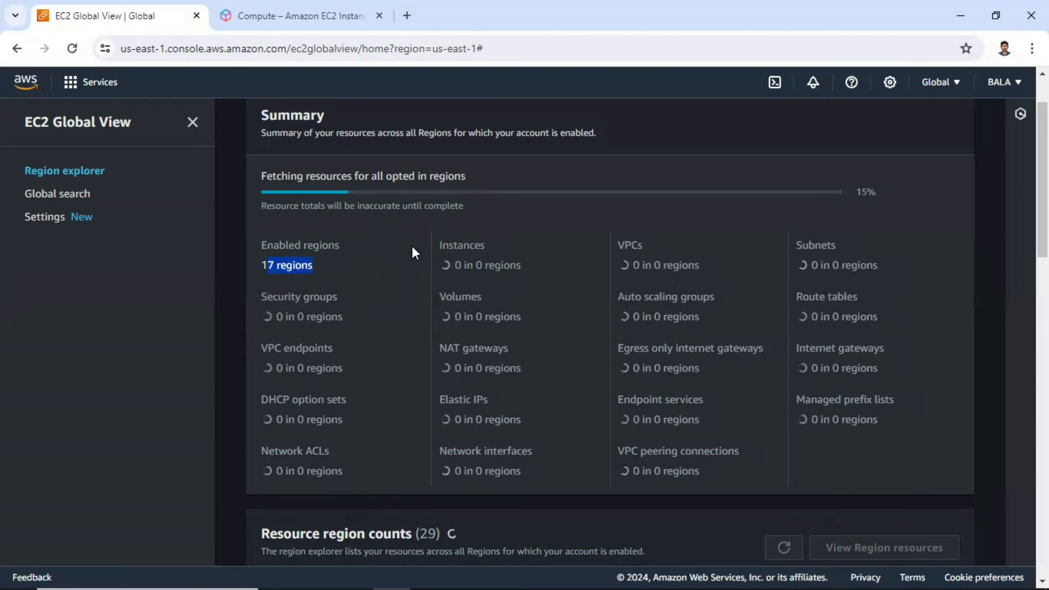
click(936, 95)
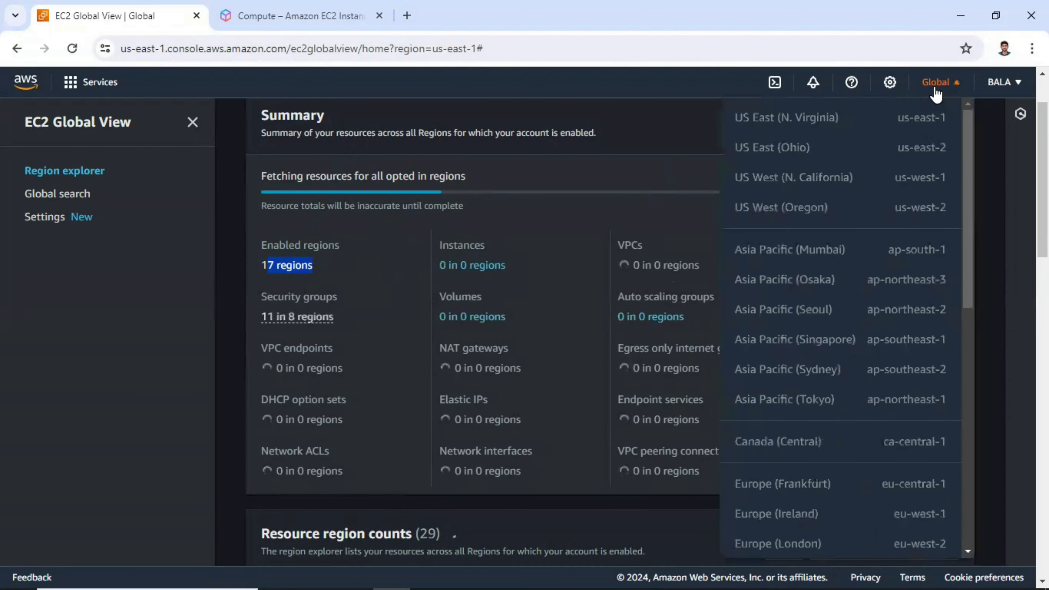
click(935, 92)
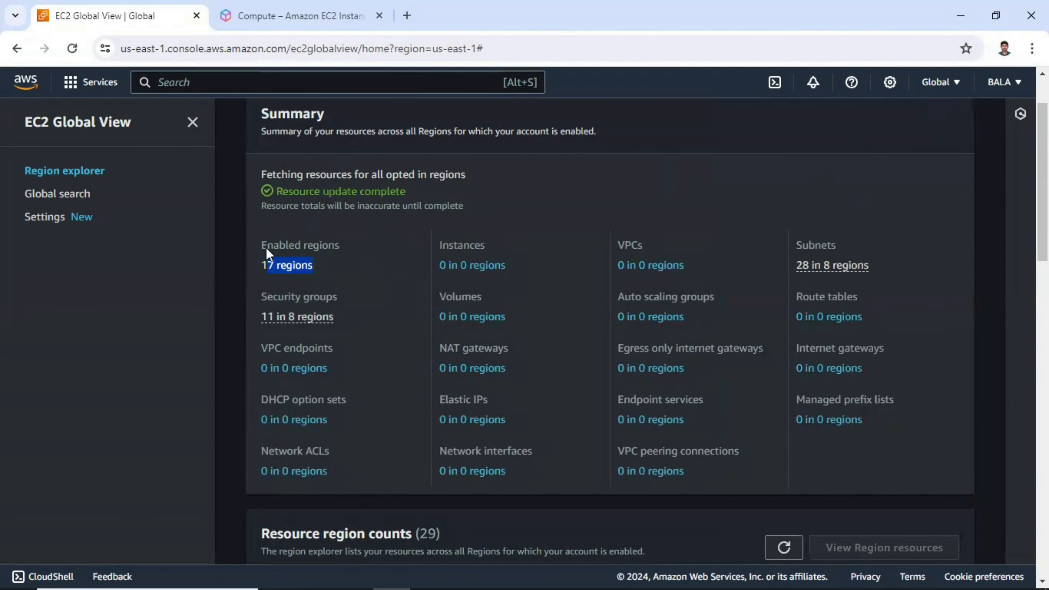
scroll(393, 249, down, 2)
scroll(393, 249, up, 4)
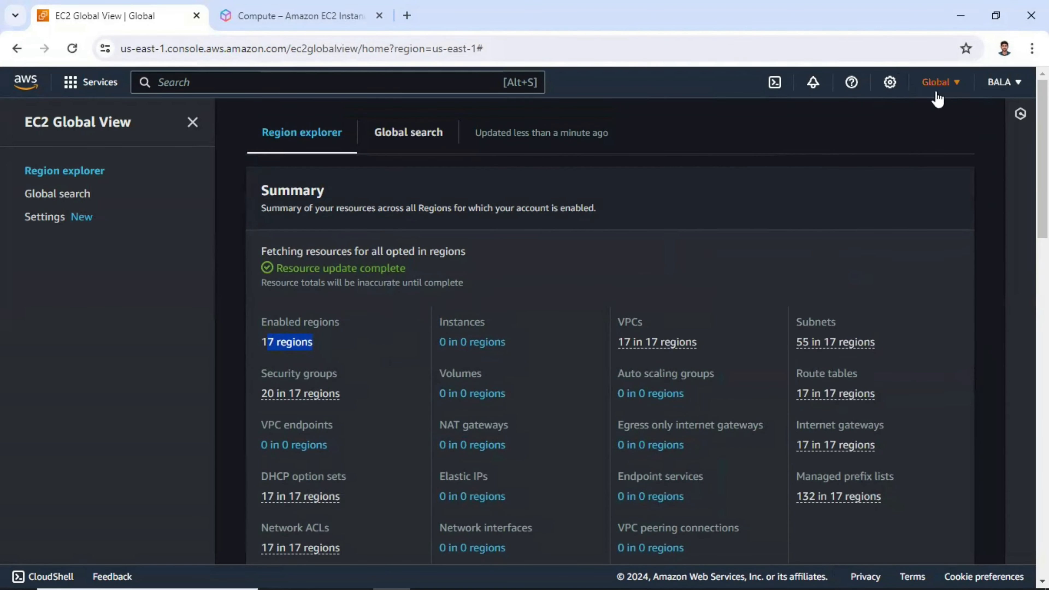
click(193, 122)
click(15, 114)
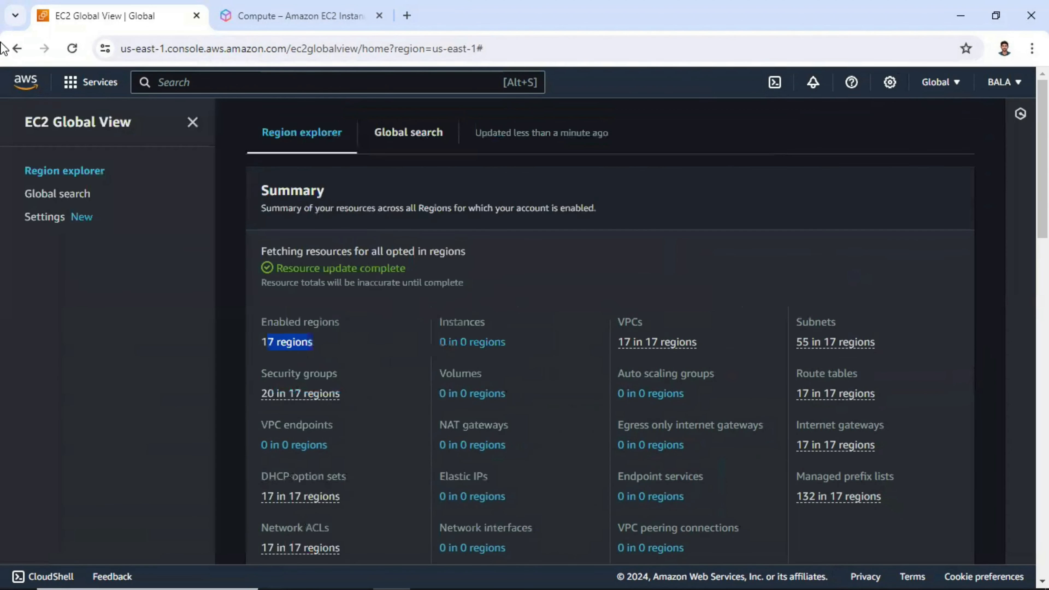
click(16, 51)
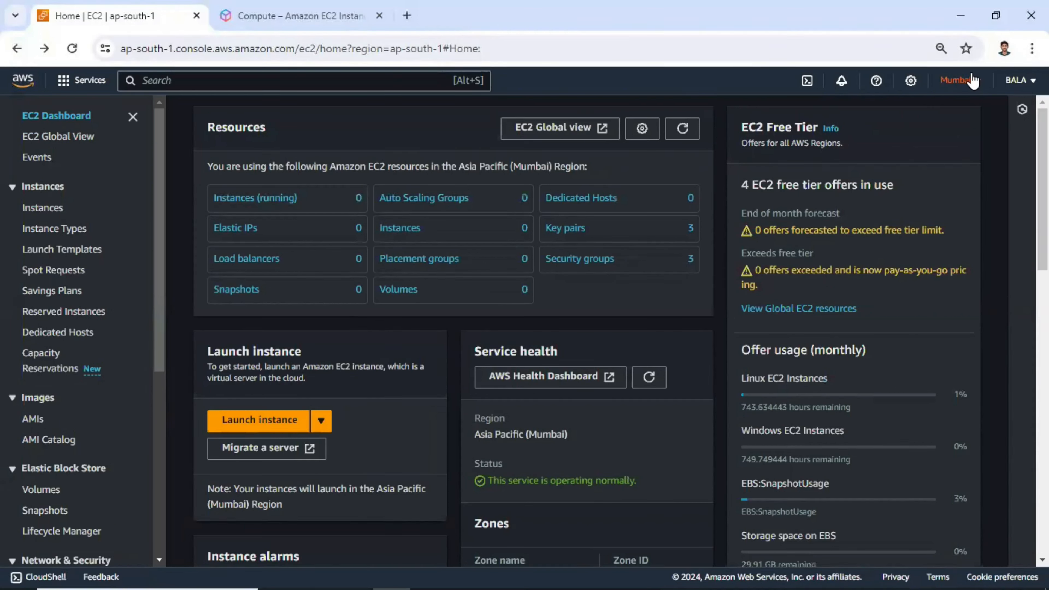
Switch the console region to US East (N. Virginia) and open the Instances list
click(968, 83)
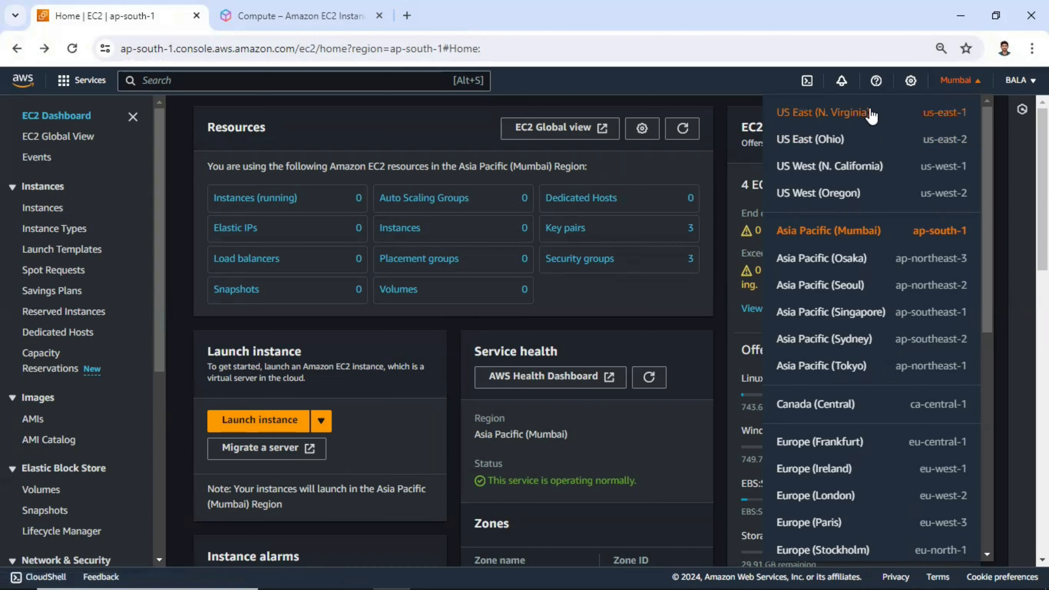
click(838, 121)
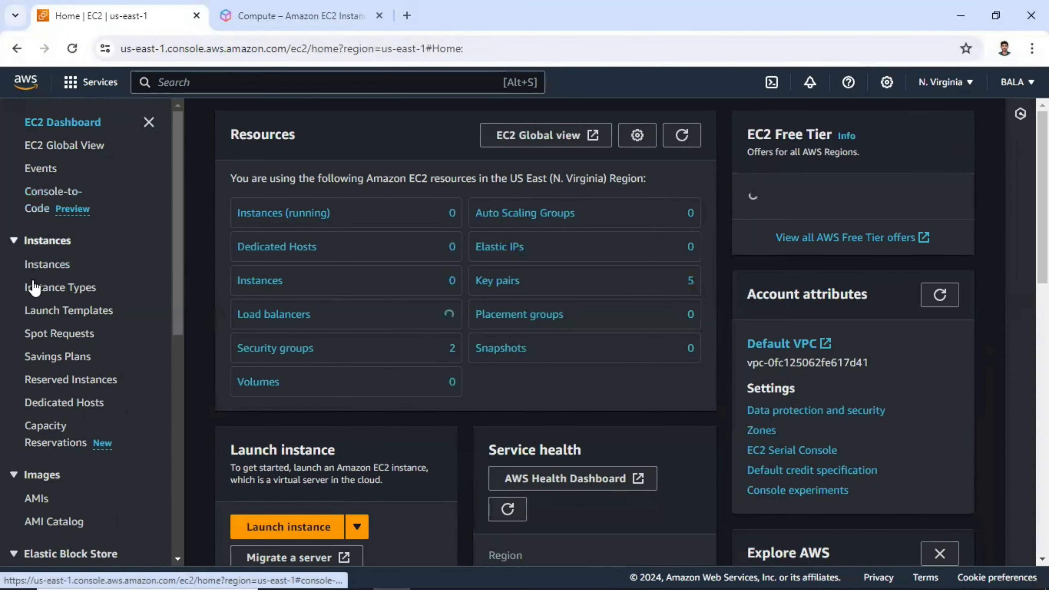
click(52, 273)
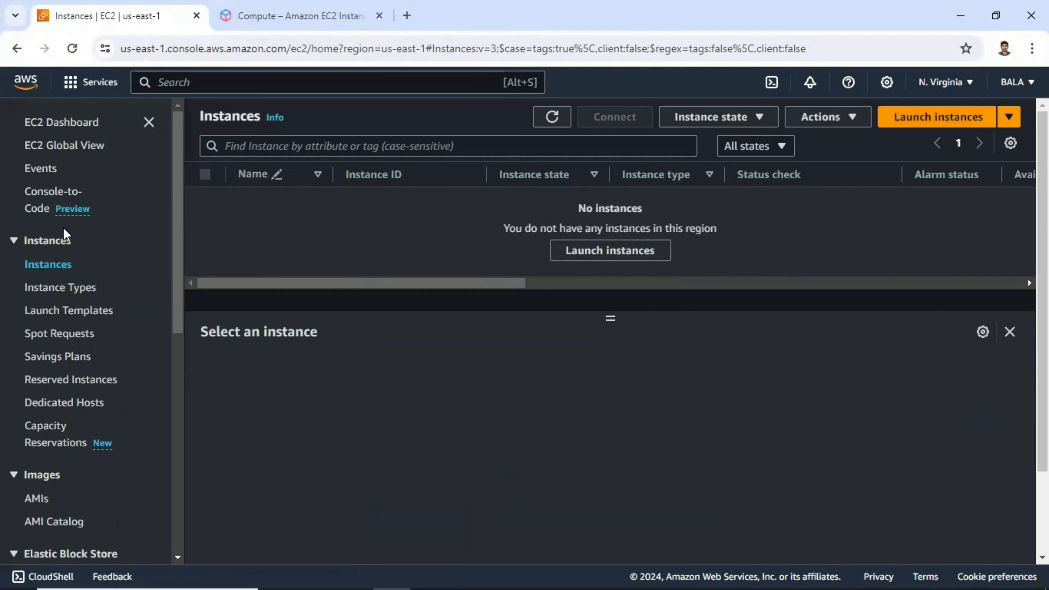
Start launching a new instance and name it myufirstinstyance
click(936, 120)
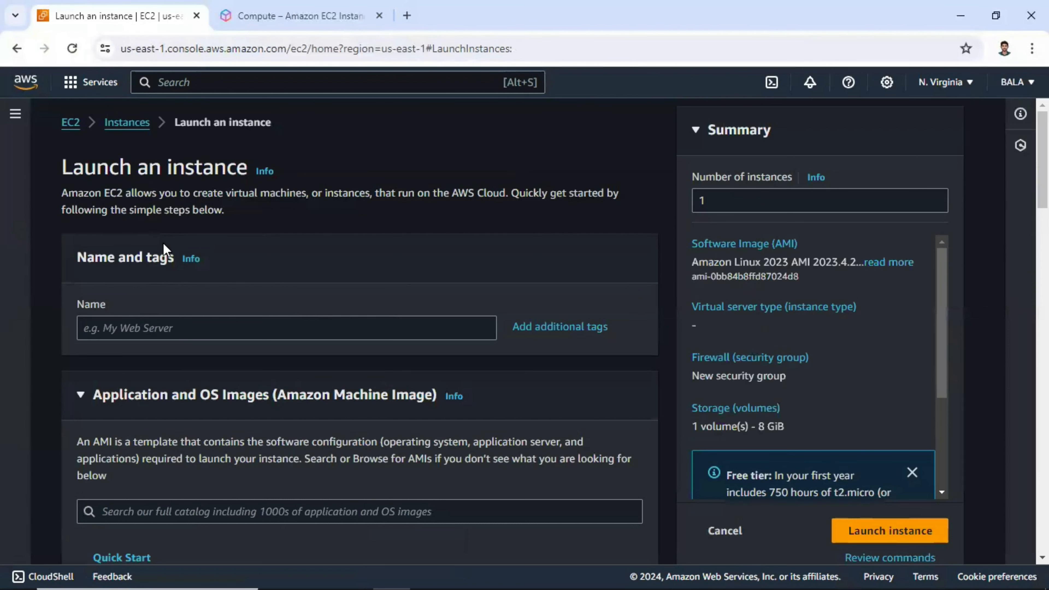
scroll(163, 242, down, 2)
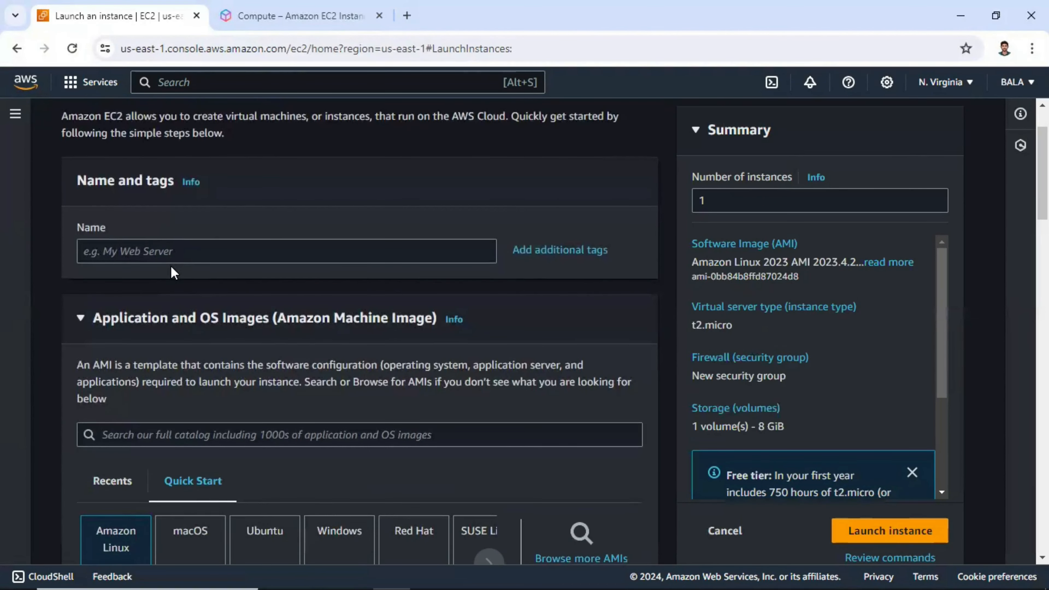
scroll(171, 266, down, 10)
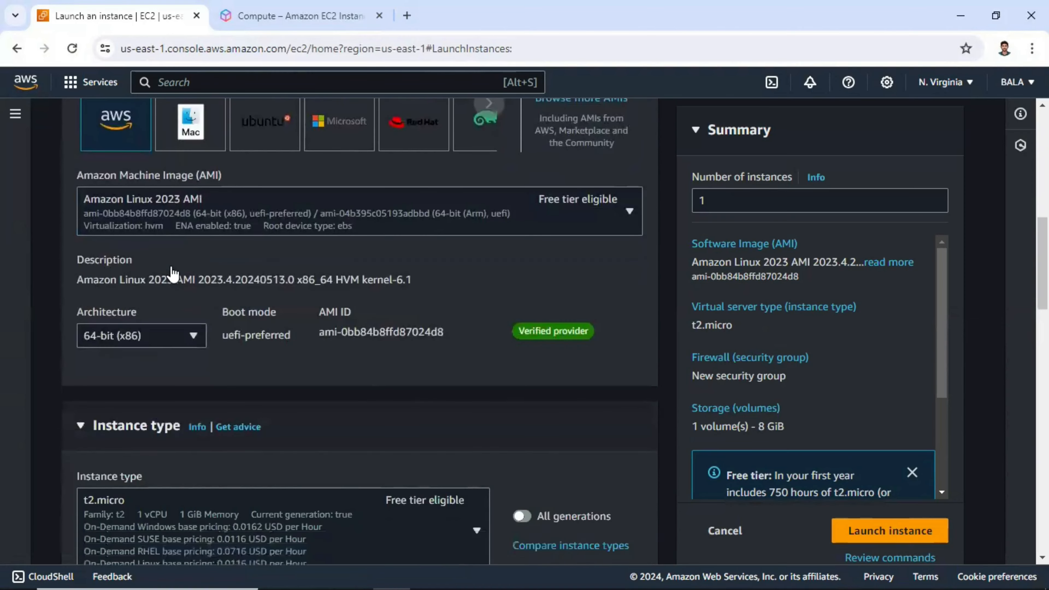
scroll(171, 267, down, 10)
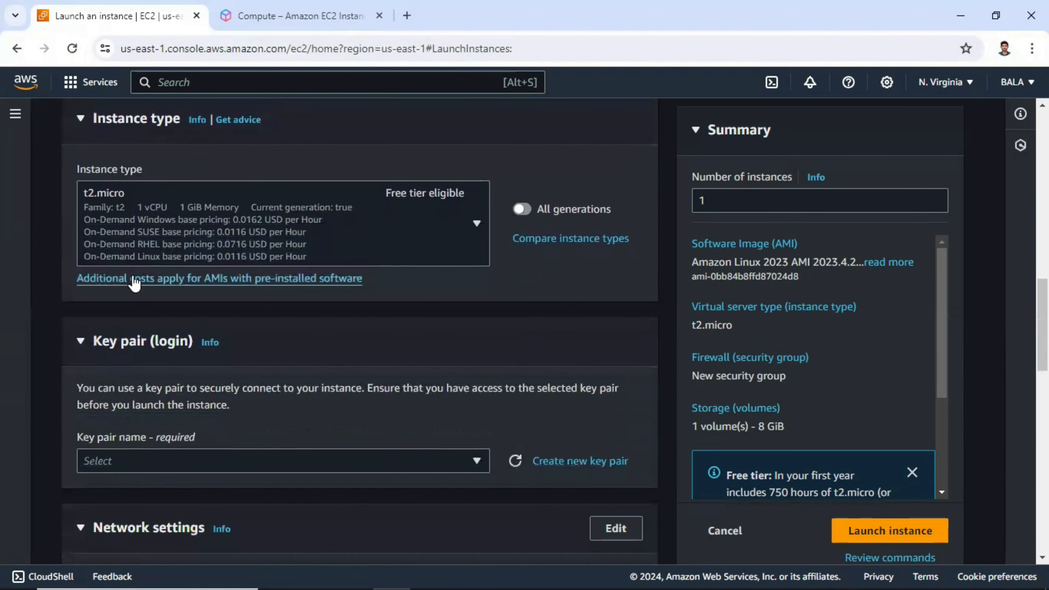
scroll(133, 283, down, 5)
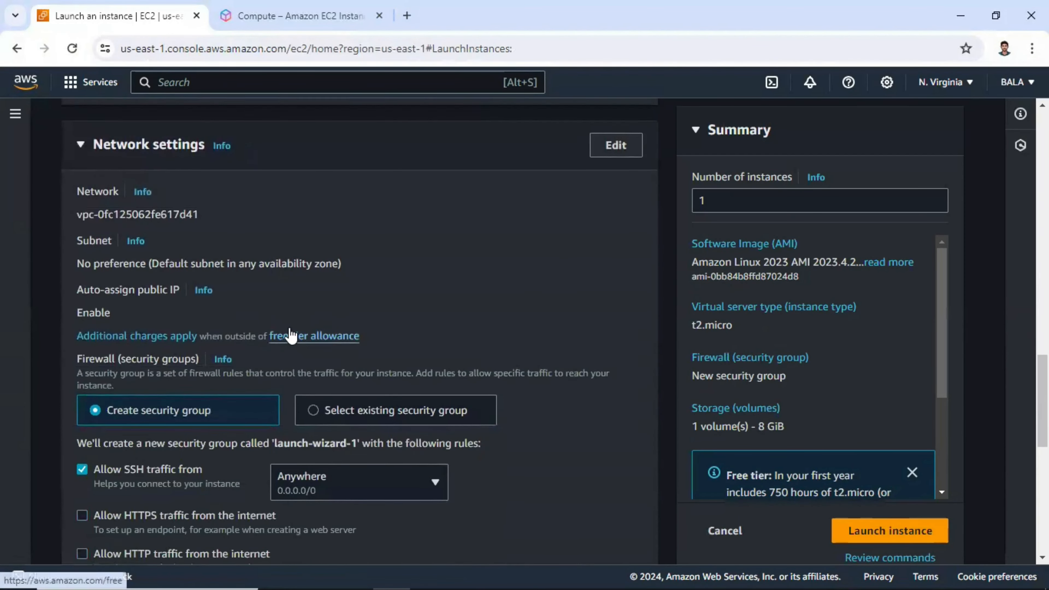
scroll(292, 336, up, 8)
scroll(289, 327, up, 14)
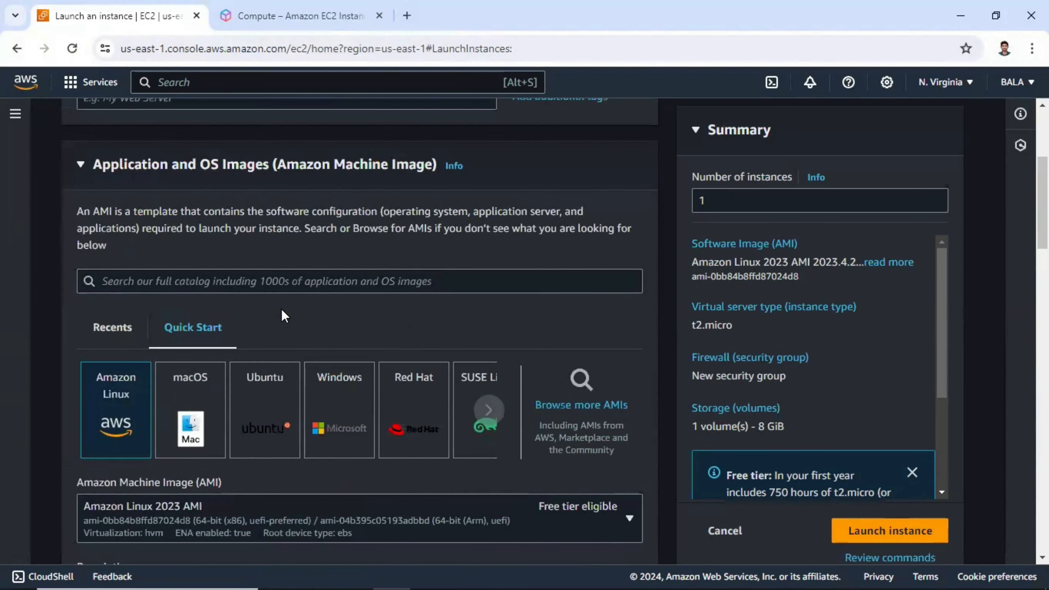
scroll(281, 311, up, 5)
click(194, 323)
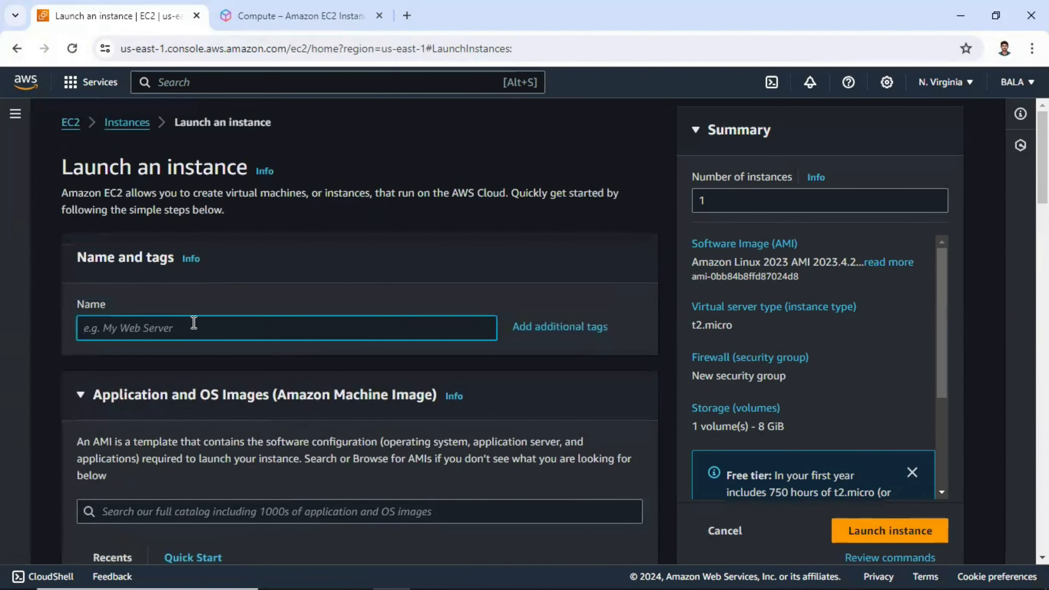
text(myufirstinstyance)
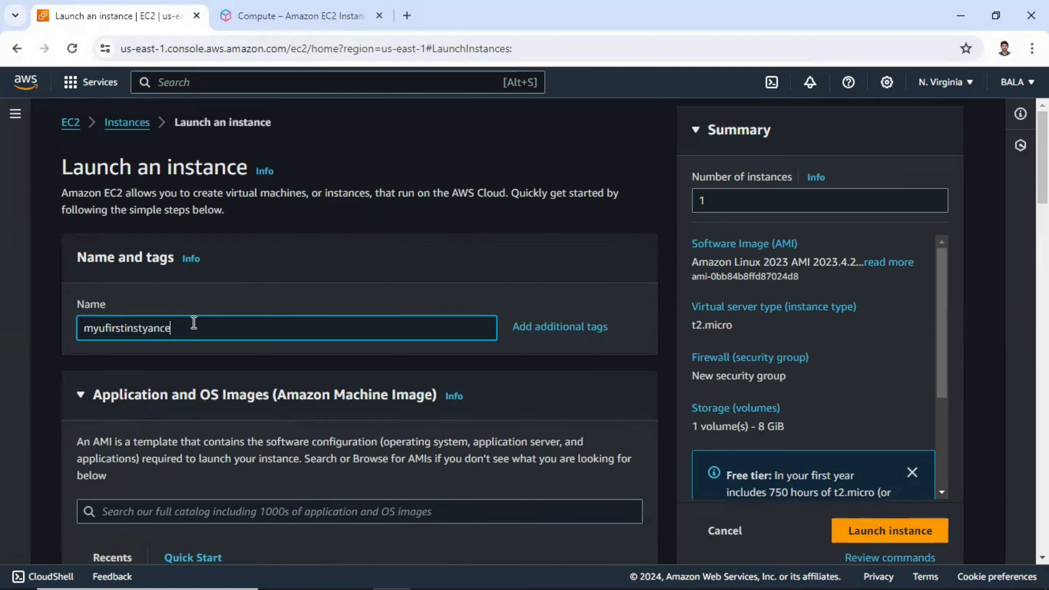
drag(187, 335, 67, 345)
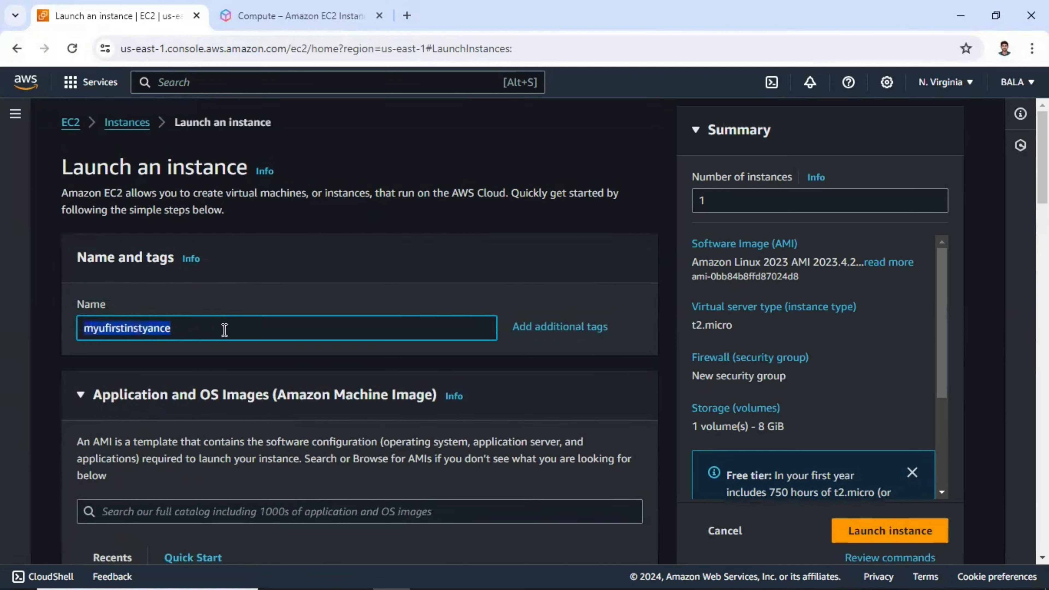
Browse more AMIs and search the AMI catalog for windows
scroll(172, 313, down, 6)
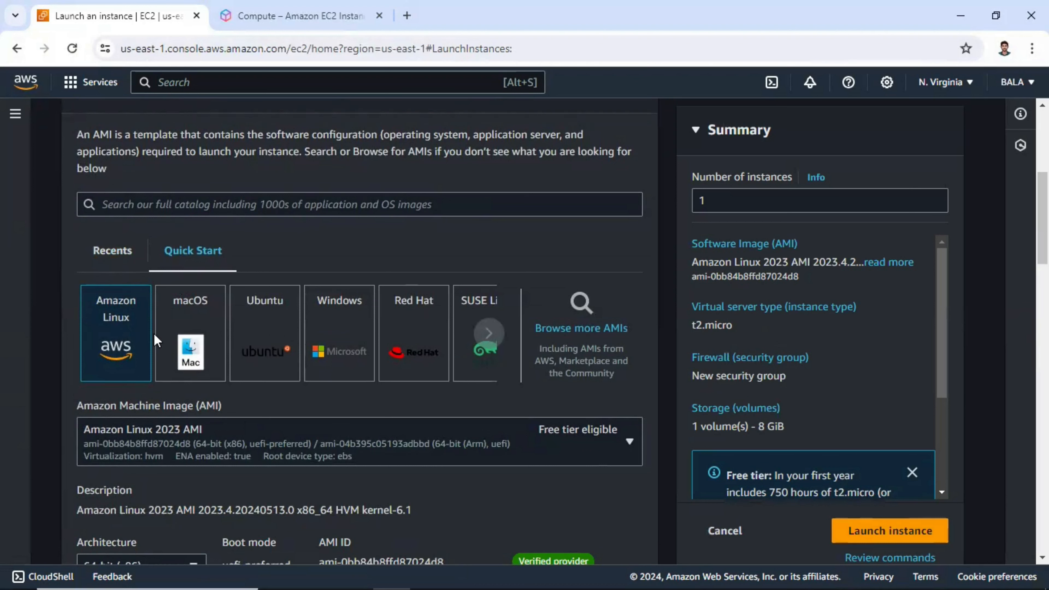
click(563, 331)
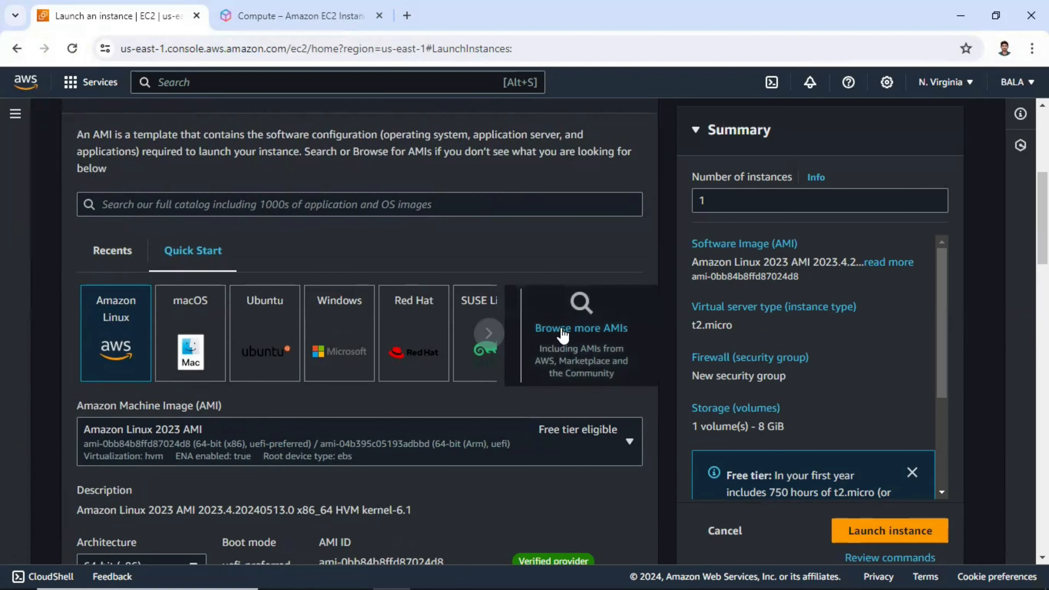
scroll(297, 274, down, 2)
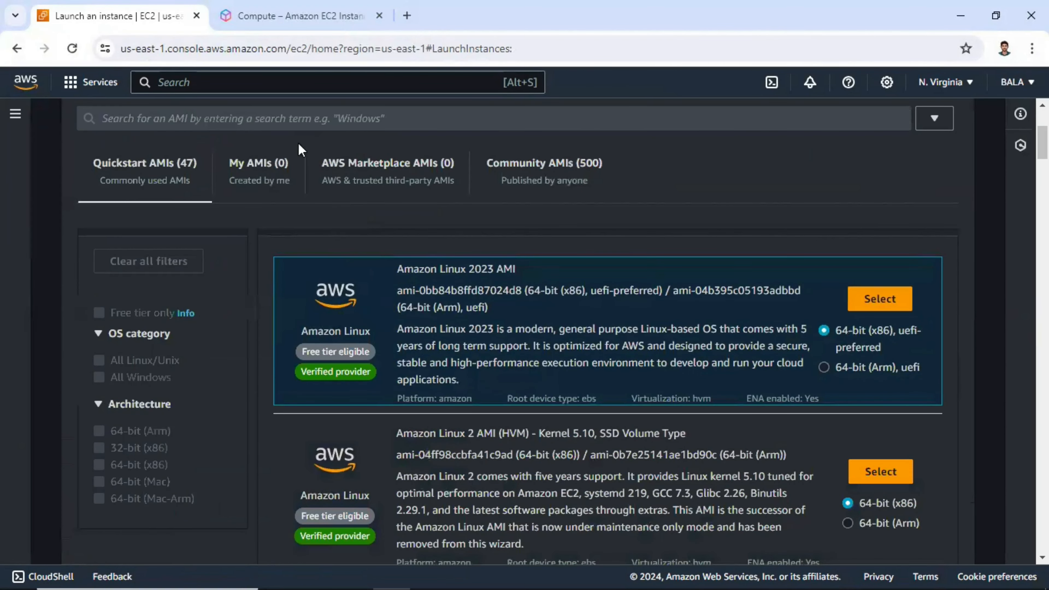
scroll(454, 289, down, 5)
scroll(453, 337, up, 7)
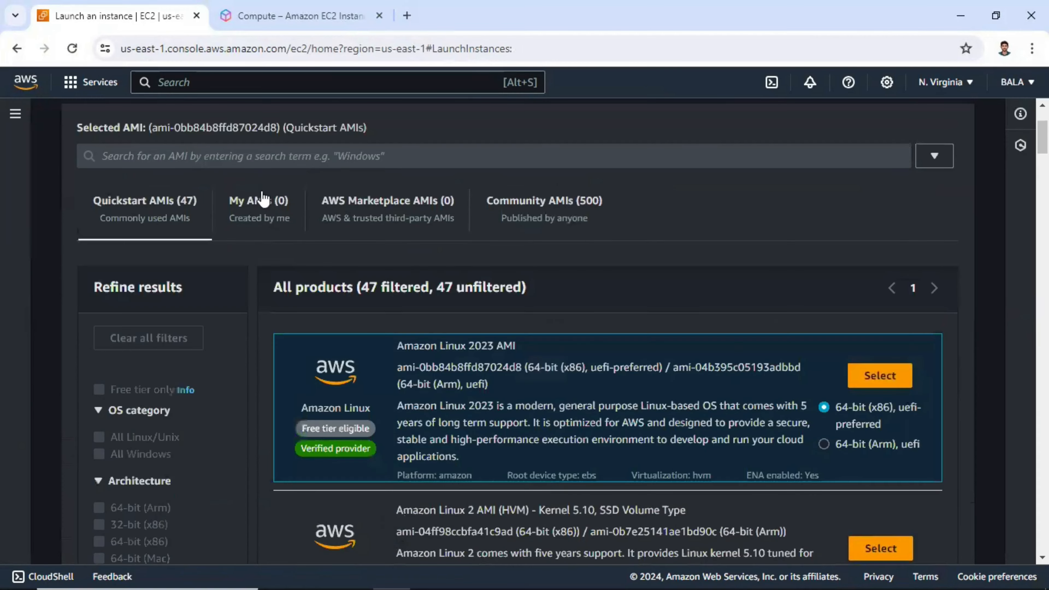
scroll(320, 199, up, 2)
scroll(208, 277, down, 3)
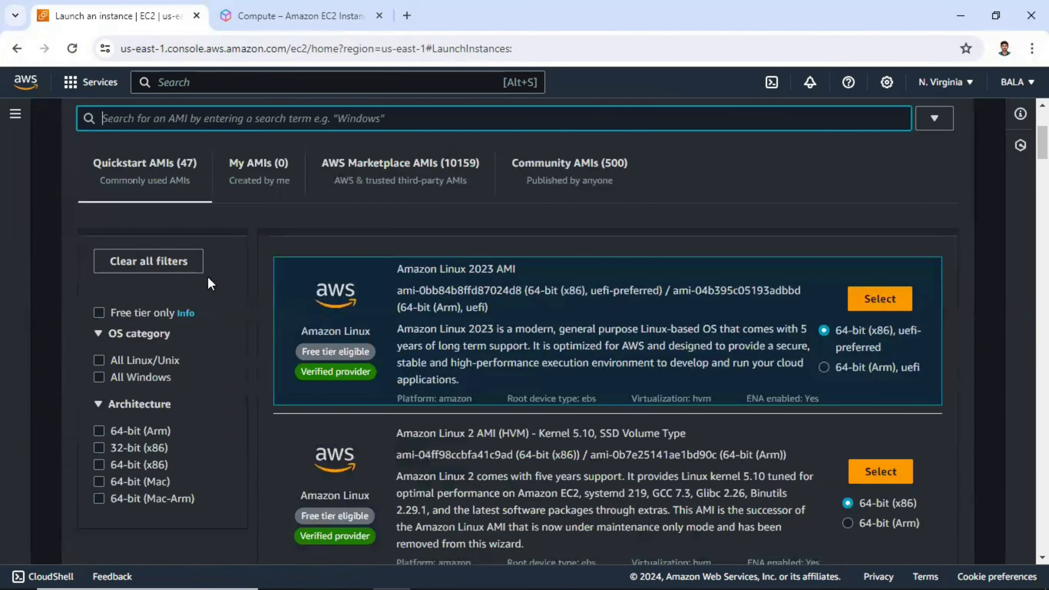
text(windows)
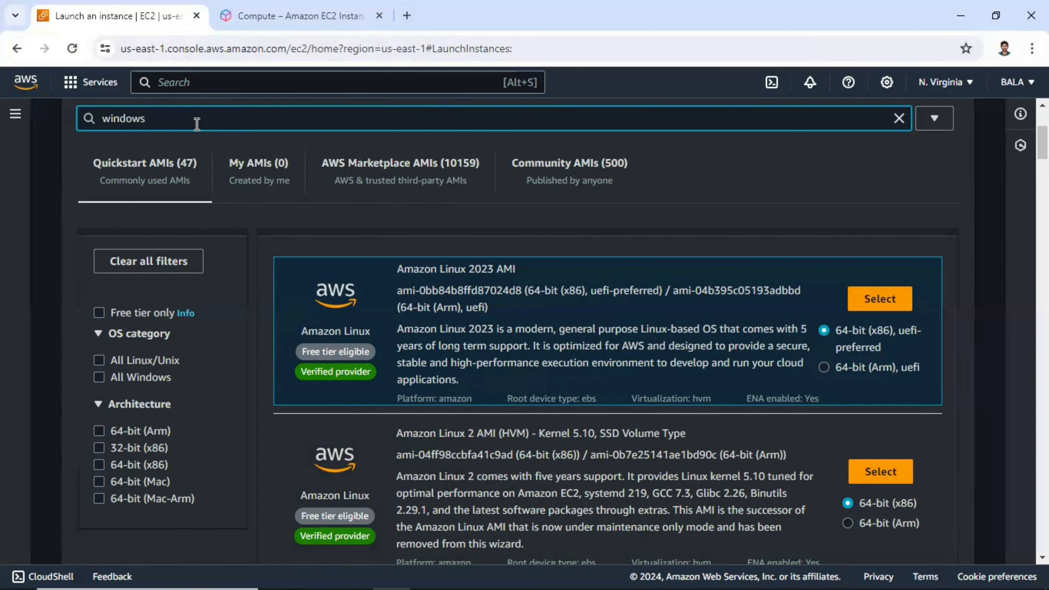
key(Return)
scroll(616, 281, up, 4)
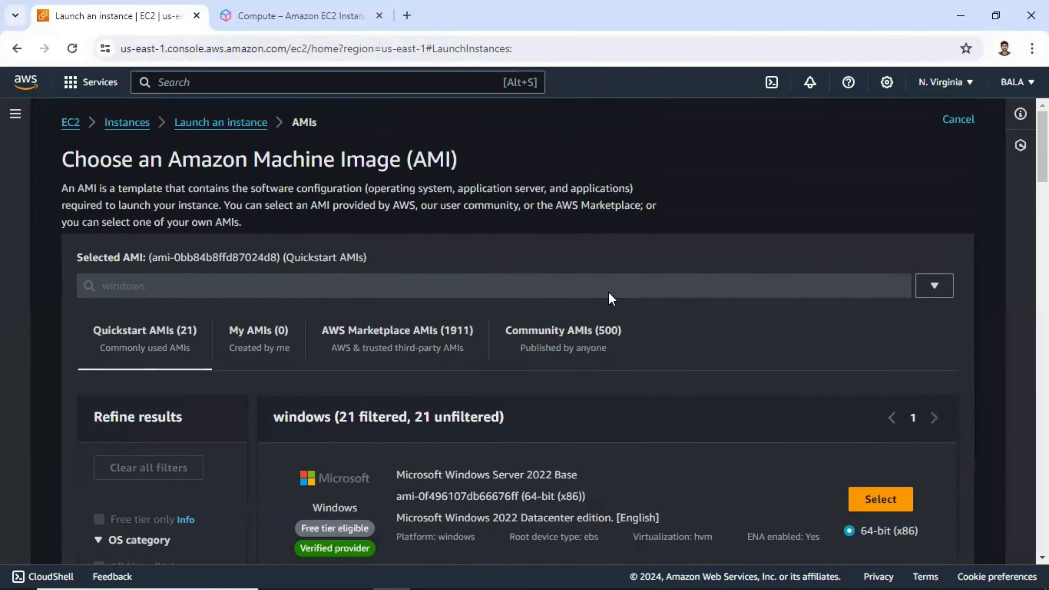
scroll(388, 280, down, 5)
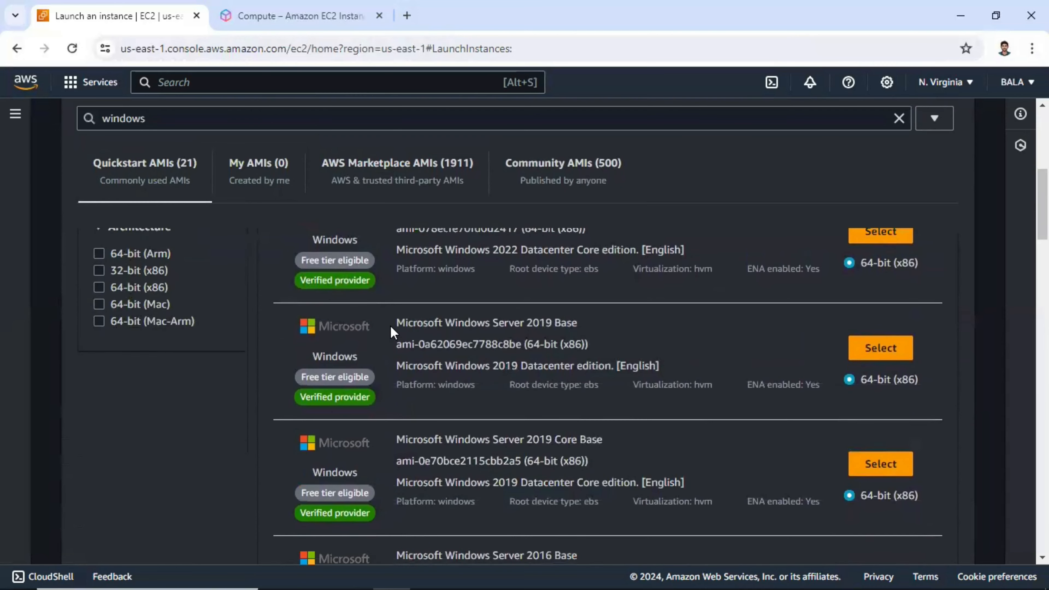
scroll(392, 328, up, 4)
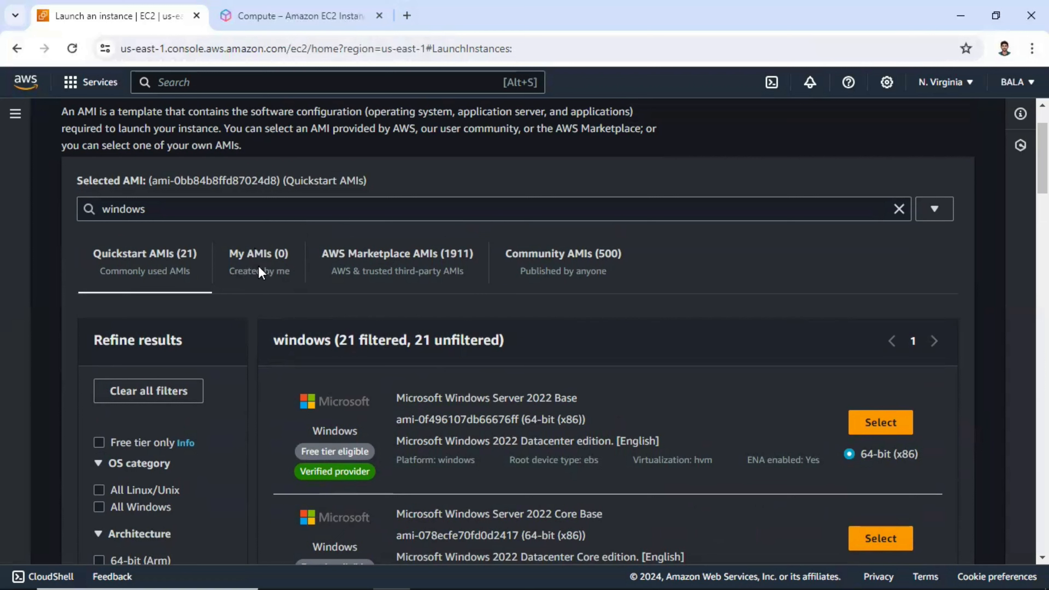
Review the selected Amazon Linux 2023 AMI and the t2.micro instance type in the launch form
scroll(269, 259, up, 2)
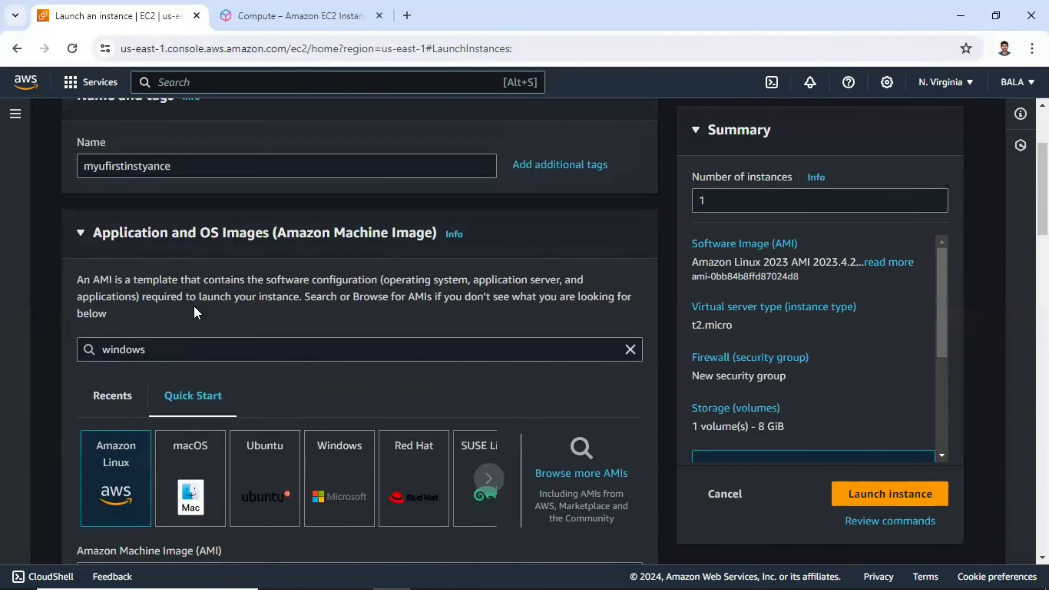
scroll(157, 397, down, 3)
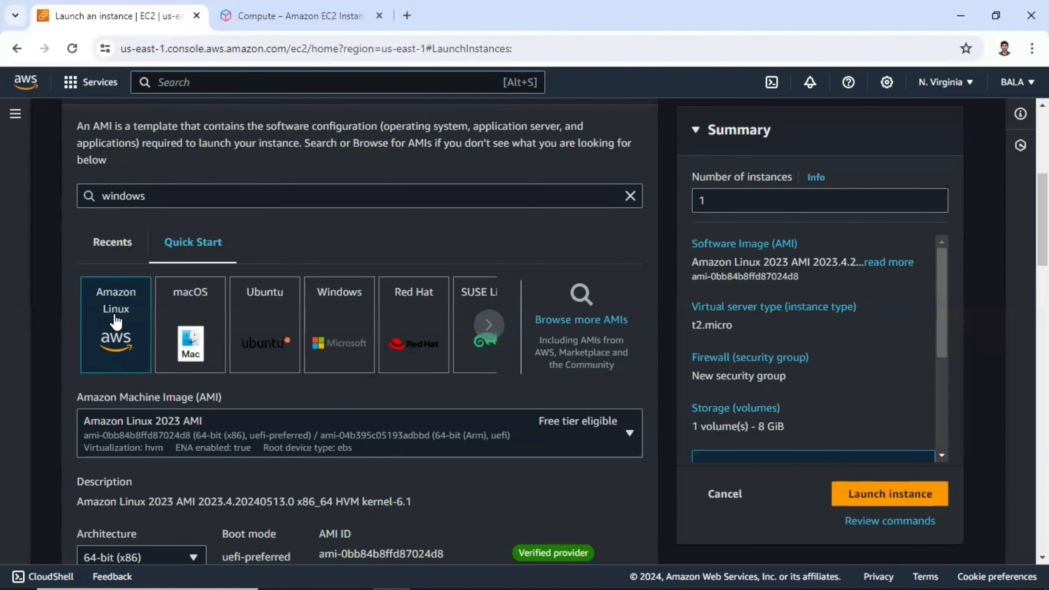
scroll(114, 318, down, 2)
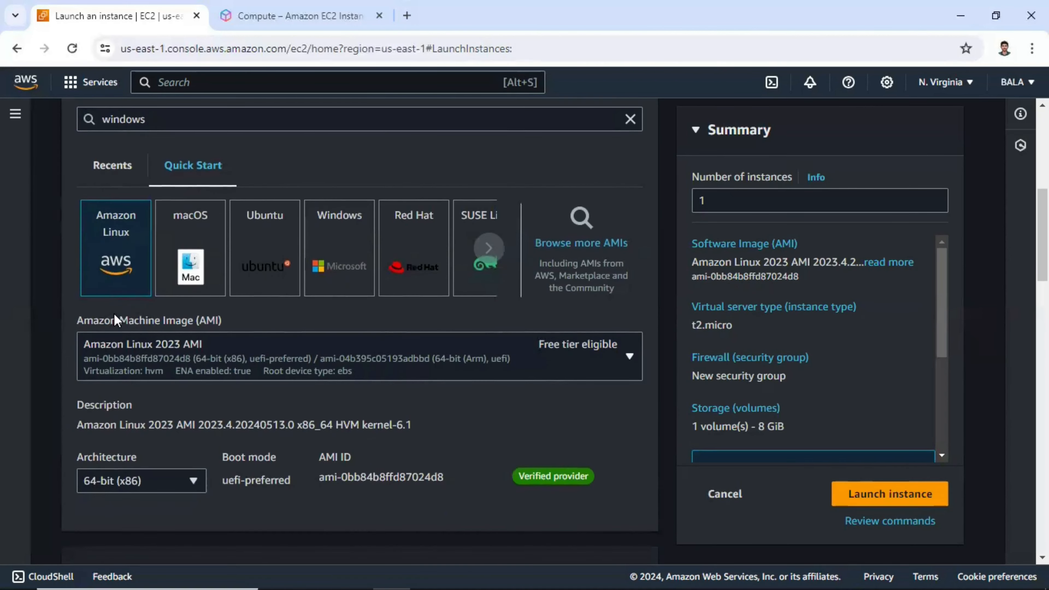
scroll(114, 313, down, 3)
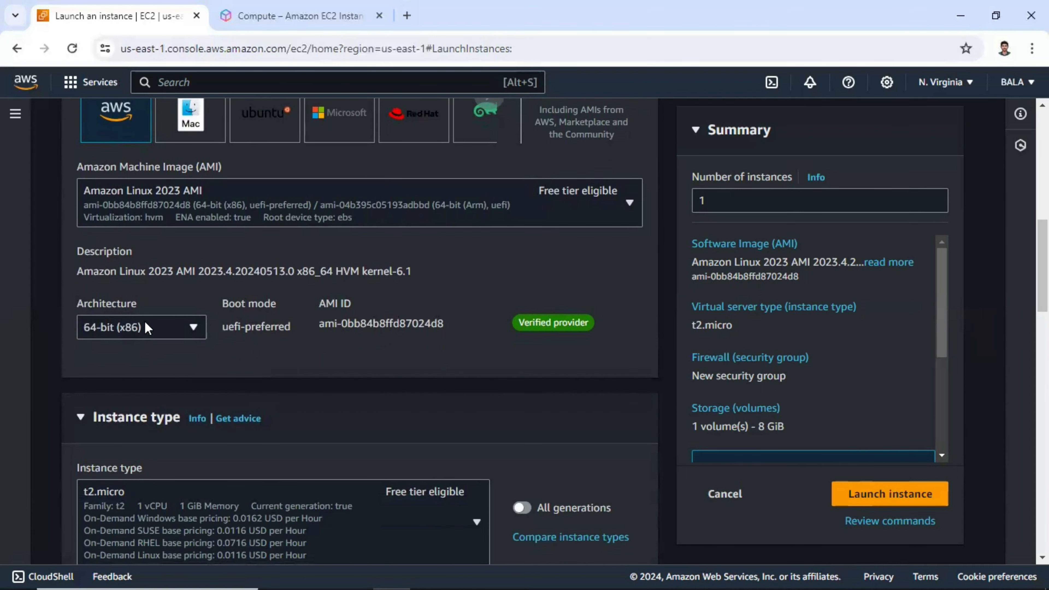
scroll(269, 330, down, 3)
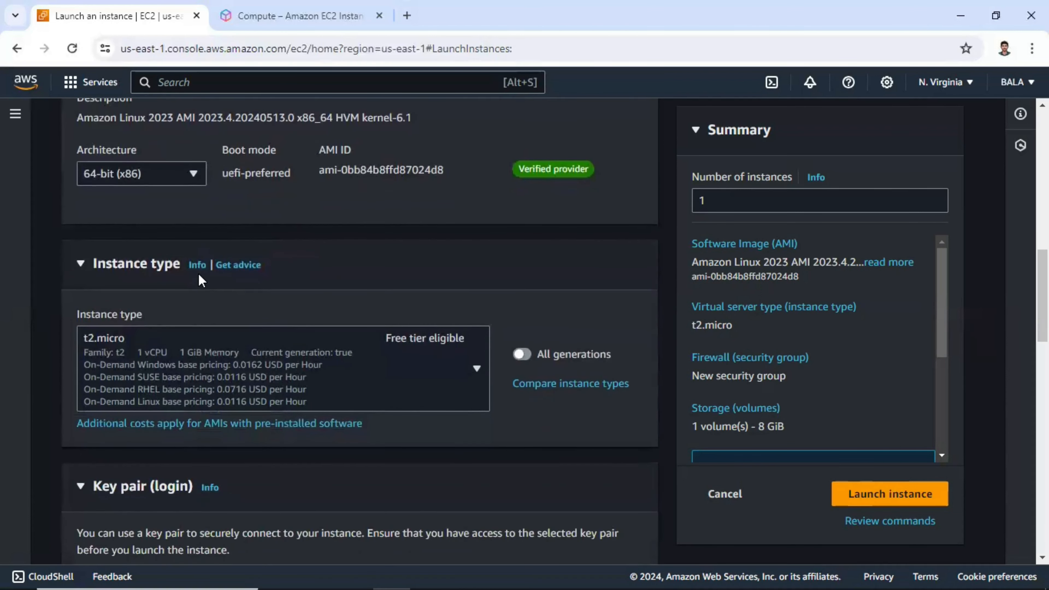
Inspect the AMI ID and browse the instance type list, keeping t2.micro selected
scroll(198, 274, up, 2)
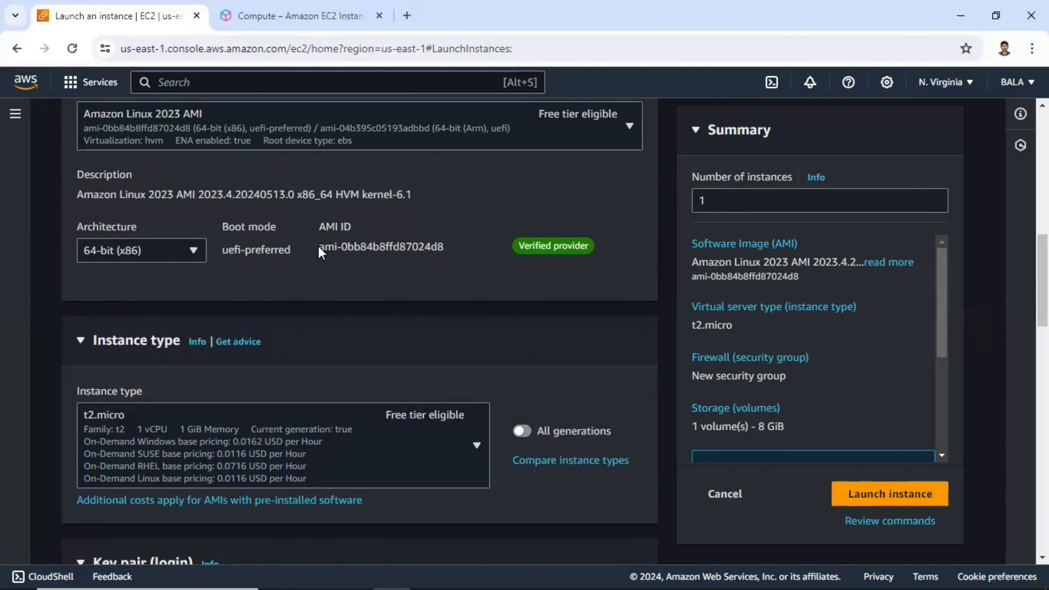
drag(319, 247, 424, 245)
scroll(421, 245, down, 3)
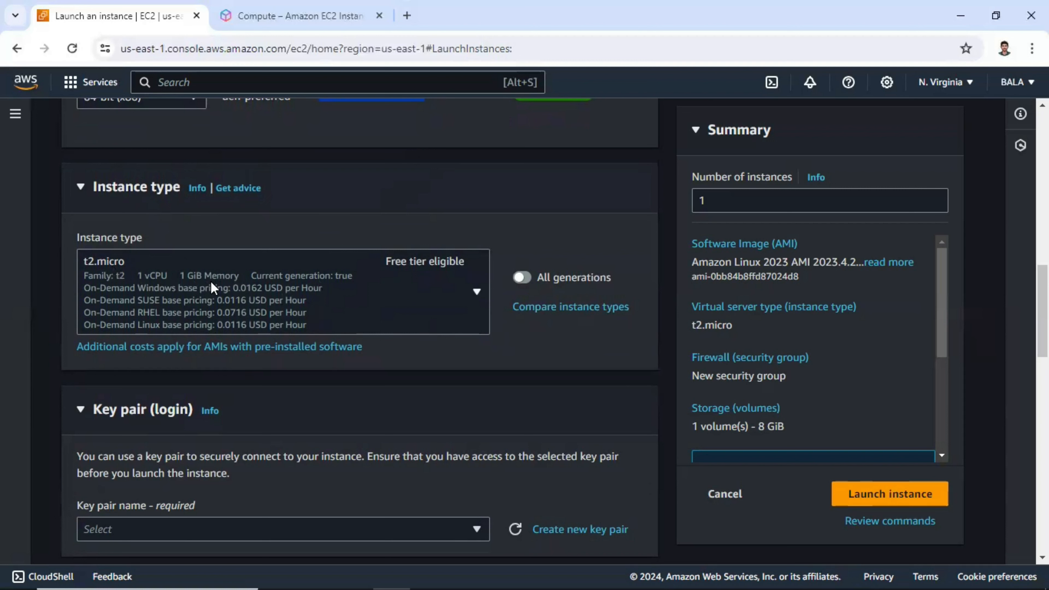
click(420, 287)
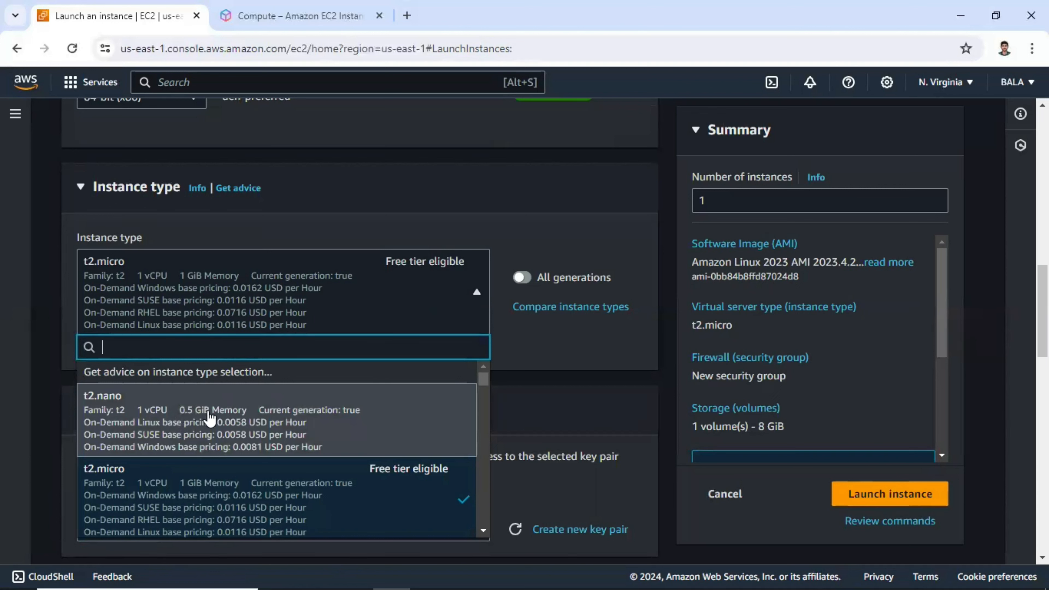
scroll(208, 420, down, 3)
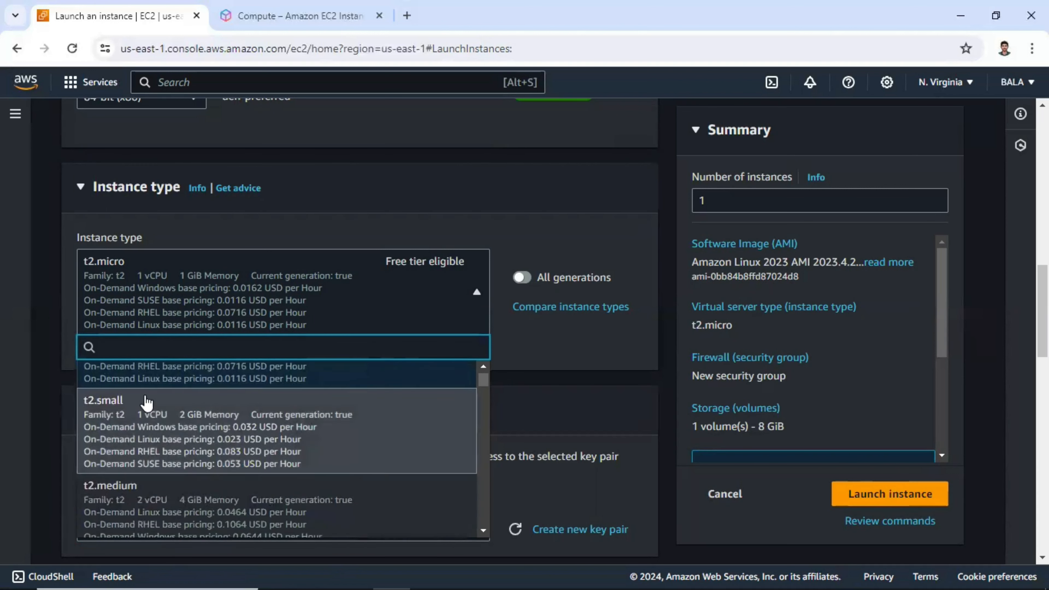
scroll(194, 438, up, 2)
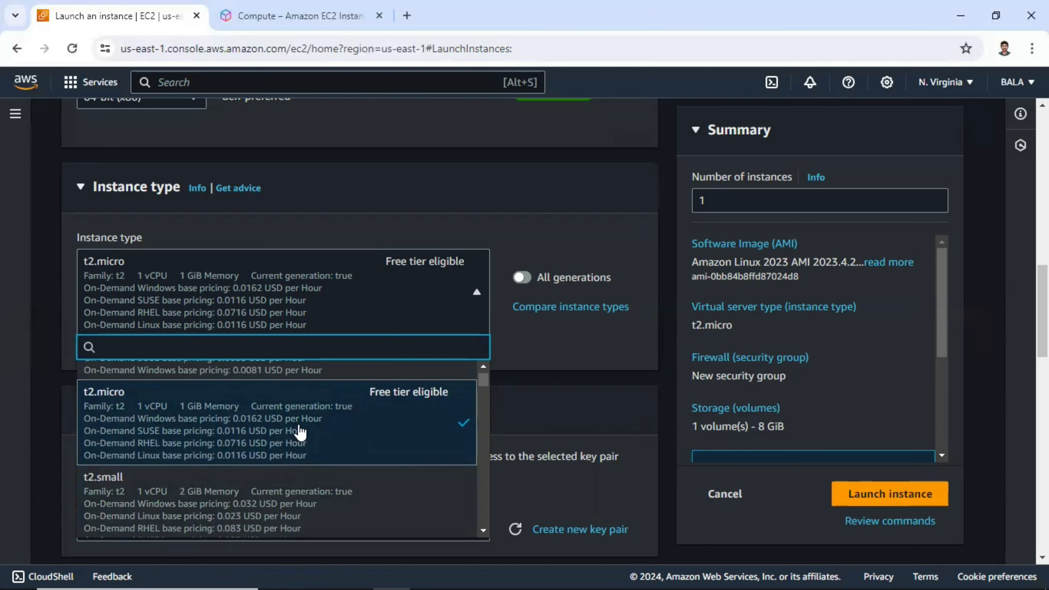
click(344, 302)
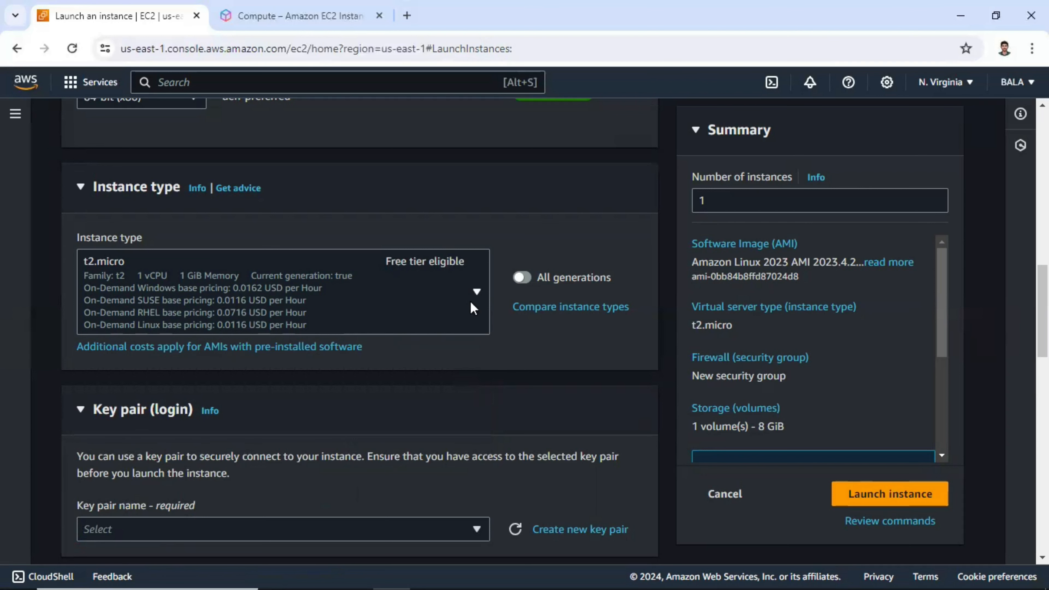
scroll(473, 306, down, 2)
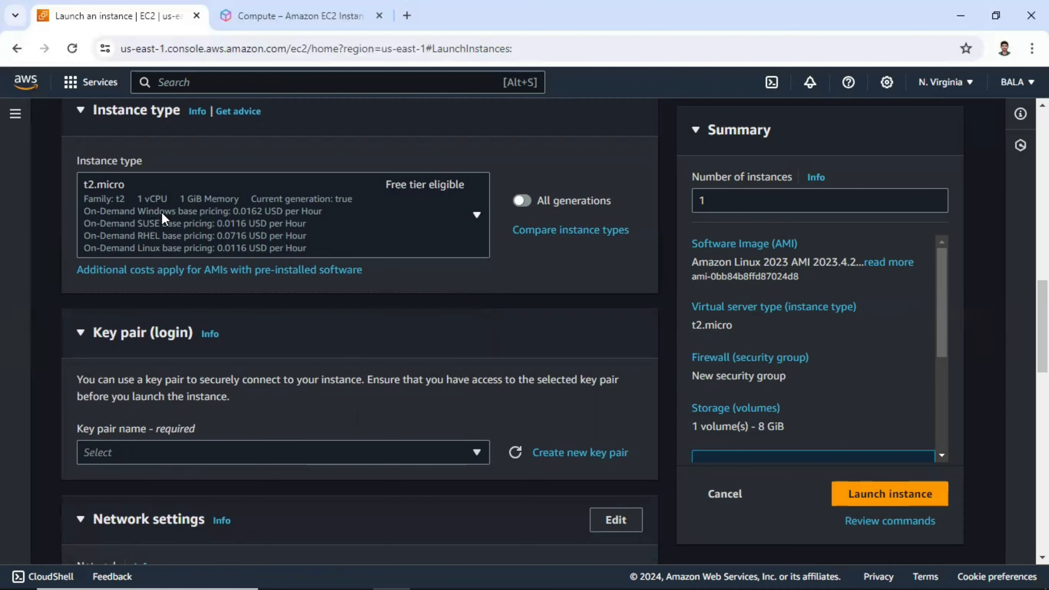
scroll(149, 221, down, 2)
scroll(208, 258, up, 2)
scroll(215, 261, down, 3)
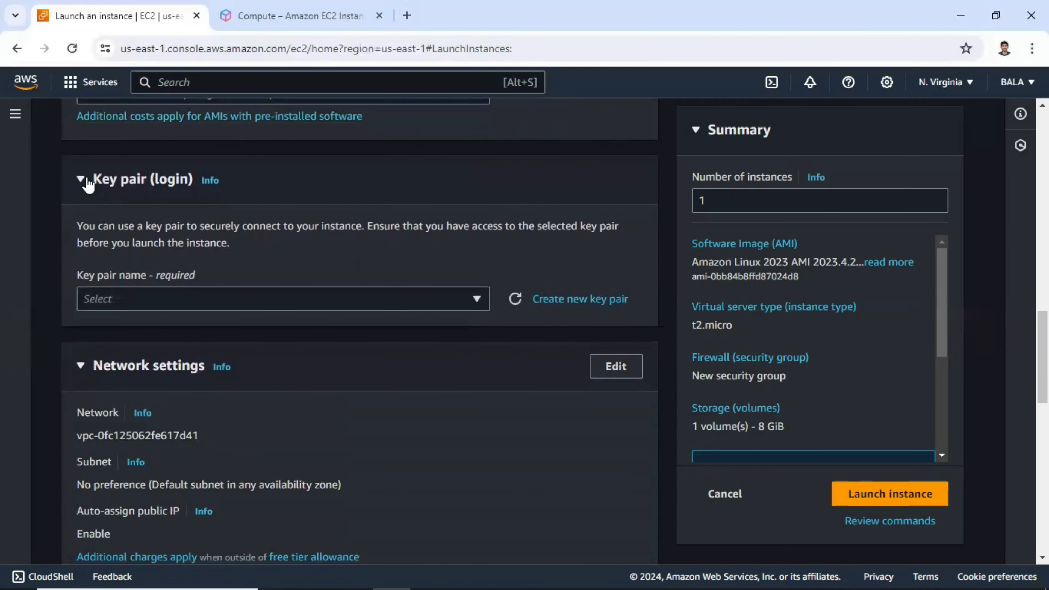
click(196, 300)
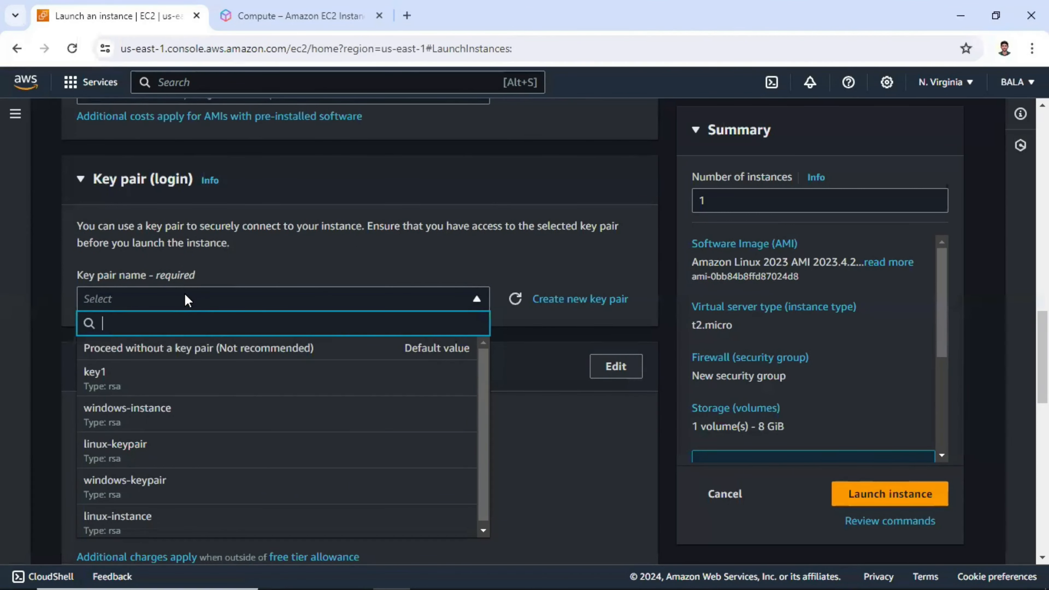
scroll(184, 293, down, 2)
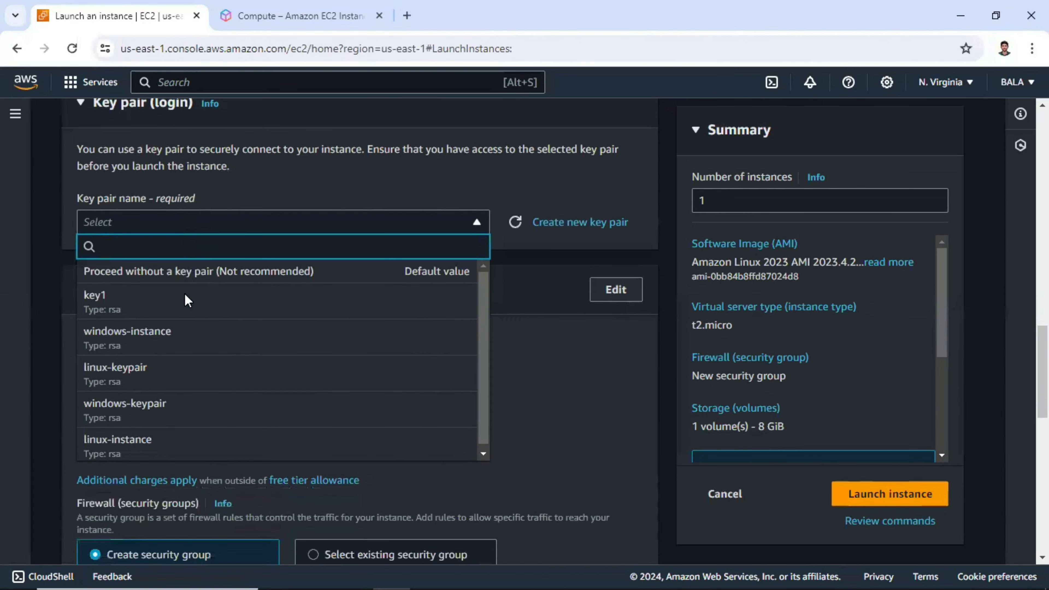
click(248, 230)
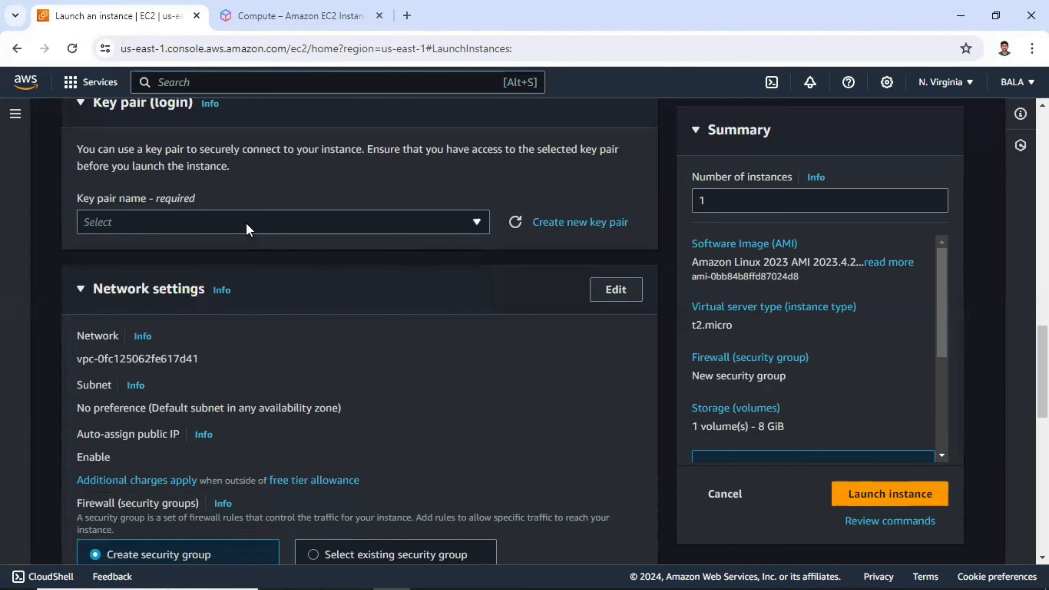
Create a new RSA key pair in .pem format named myfirstinstance
click(596, 231)
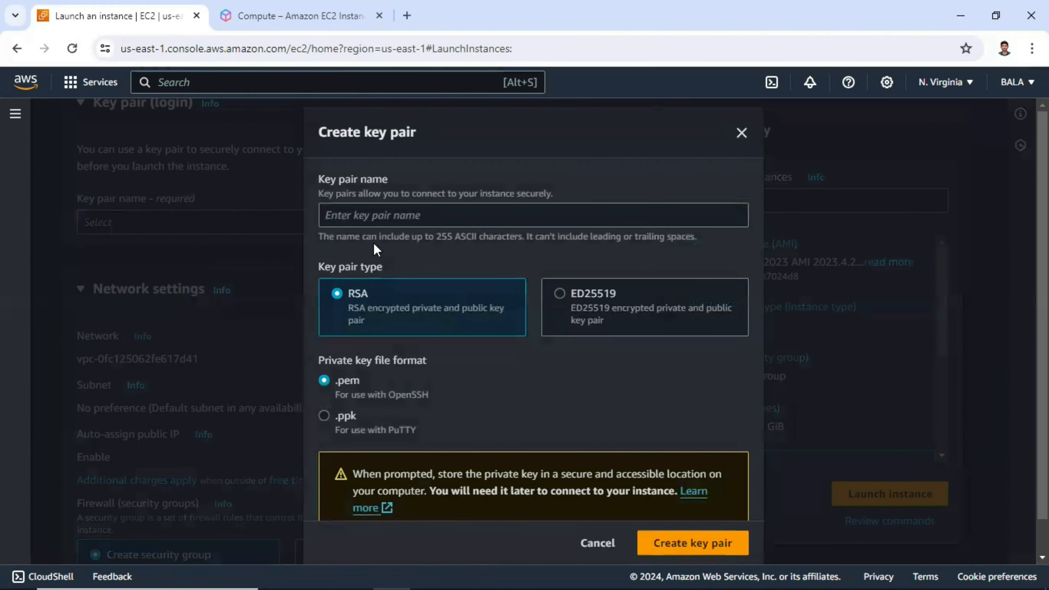
click(458, 216)
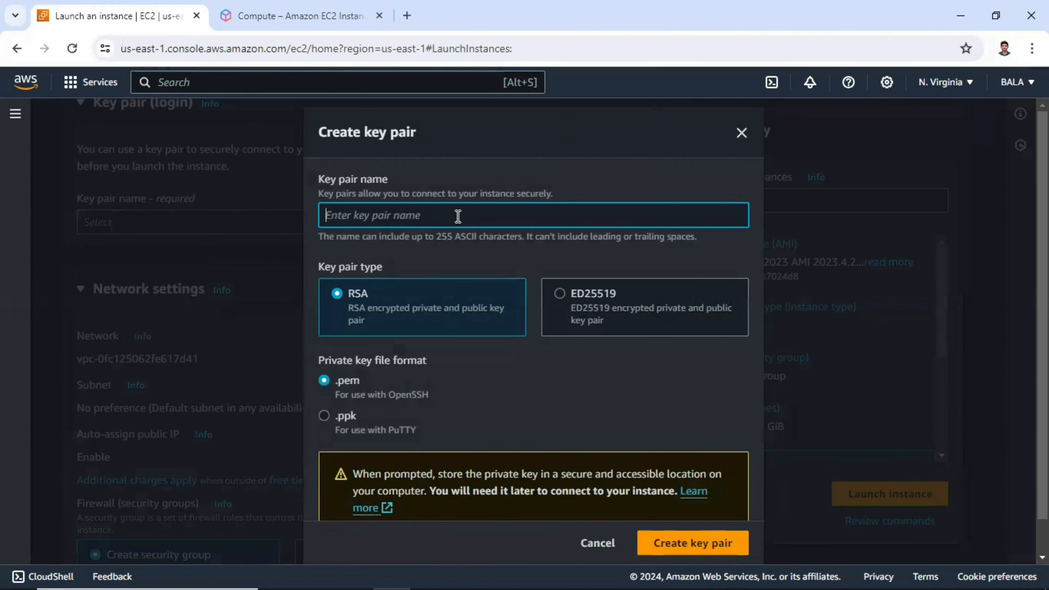
text(my)
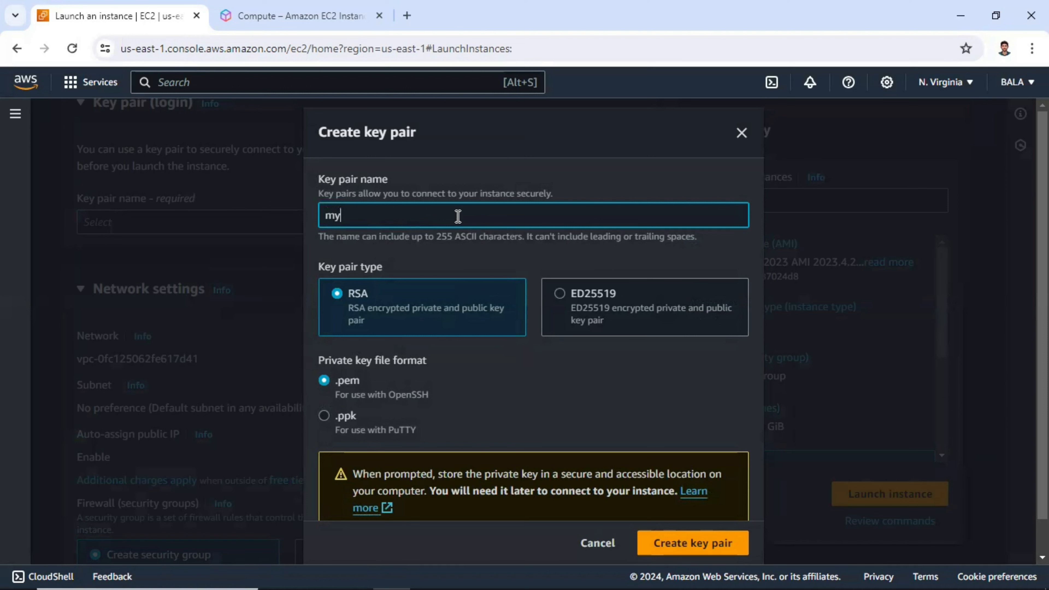
text(firstinstance)
scroll(493, 373, down, 1)
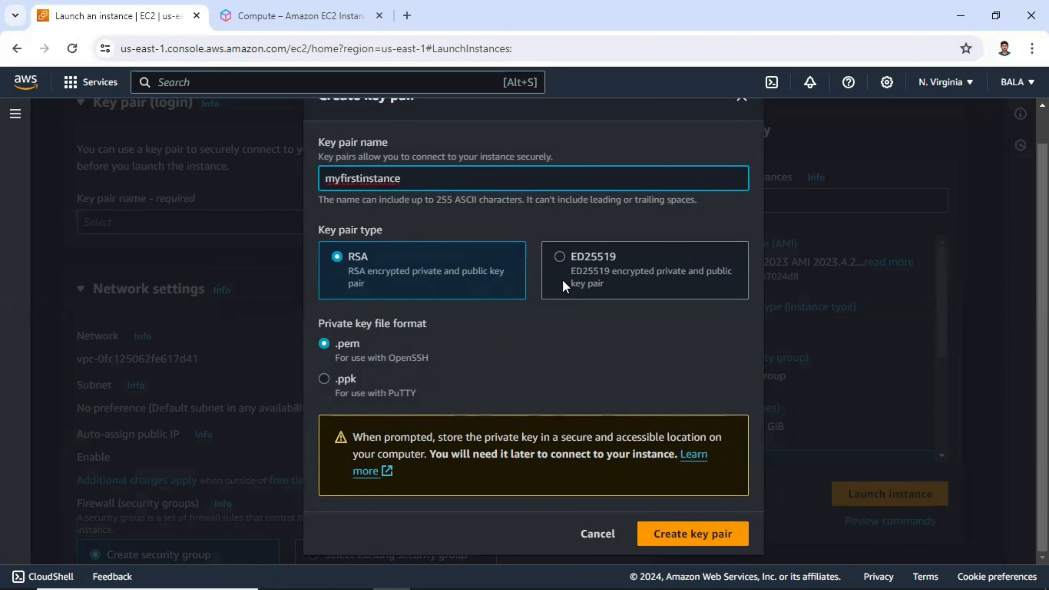
scroll(354, 163, up, 1)
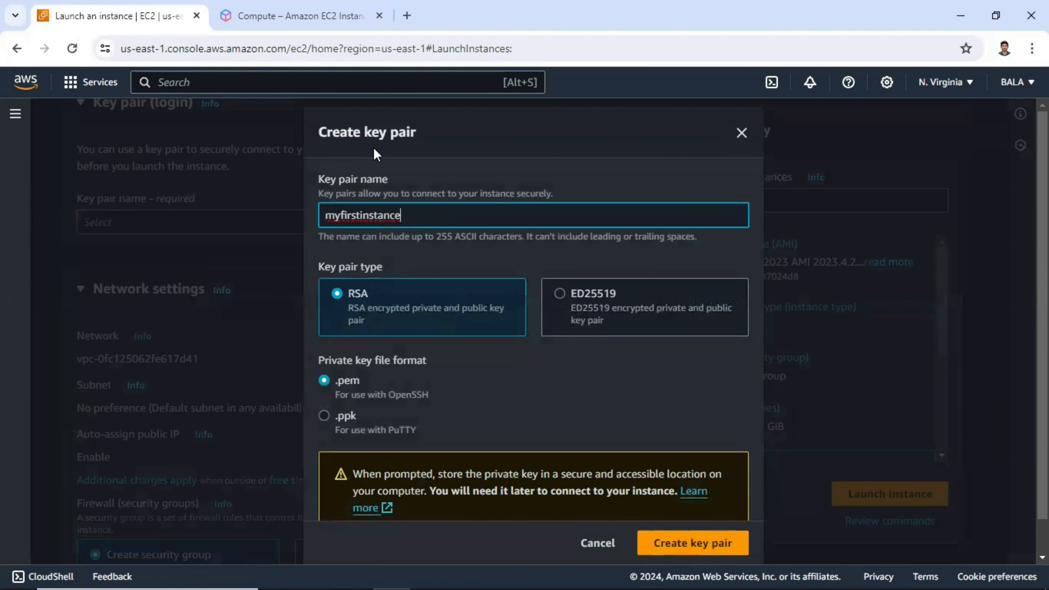
scroll(603, 290, down, 1)
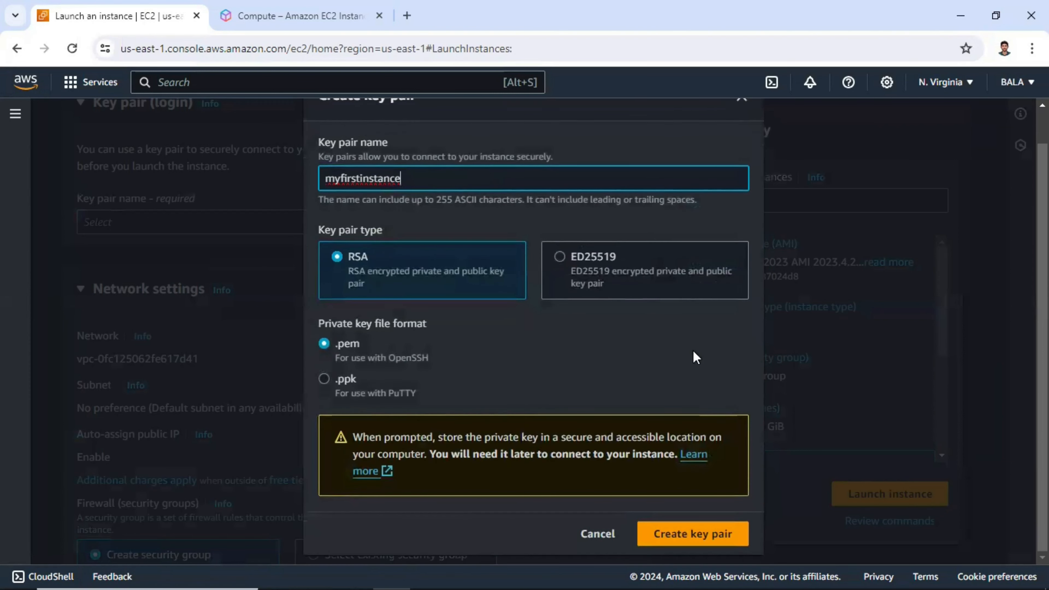
click(682, 513)
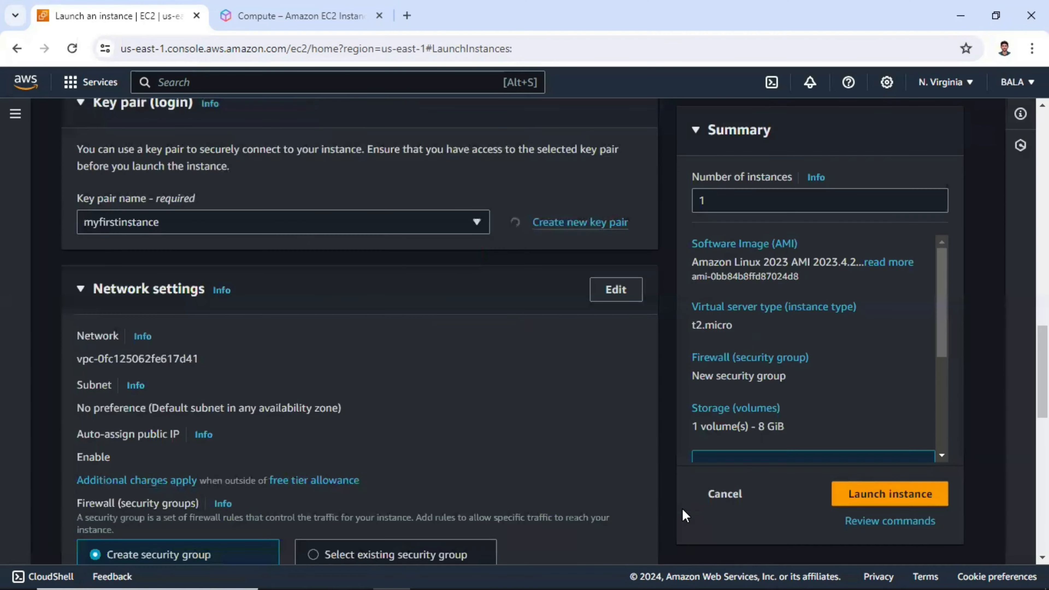
Switch the firewall to an existing security group and choose ssh_web_sg
scroll(351, 288, down, 3)
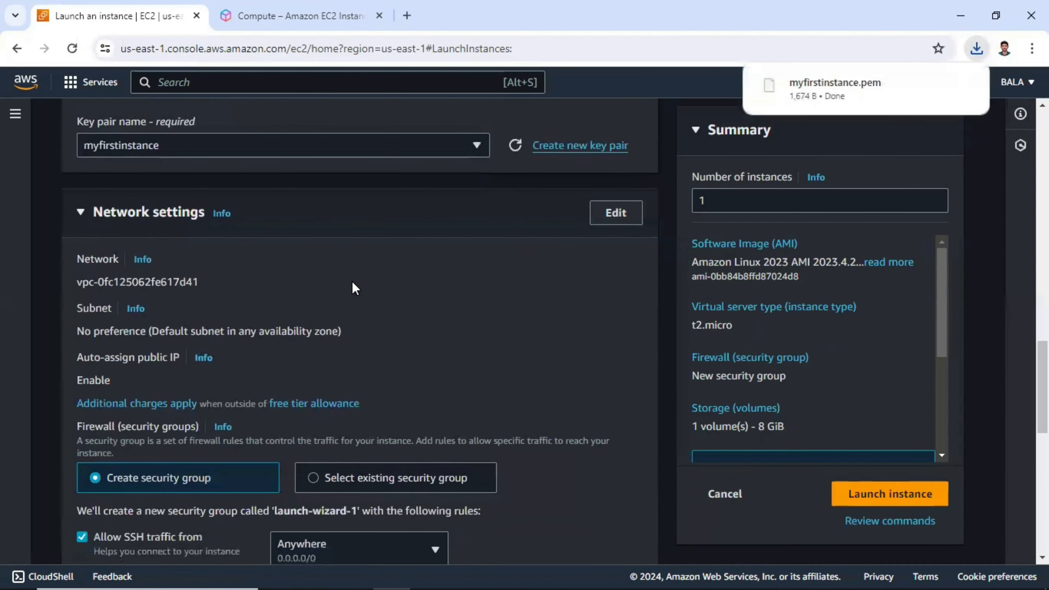
scroll(358, 287, down, 2)
scroll(258, 306, up, 3)
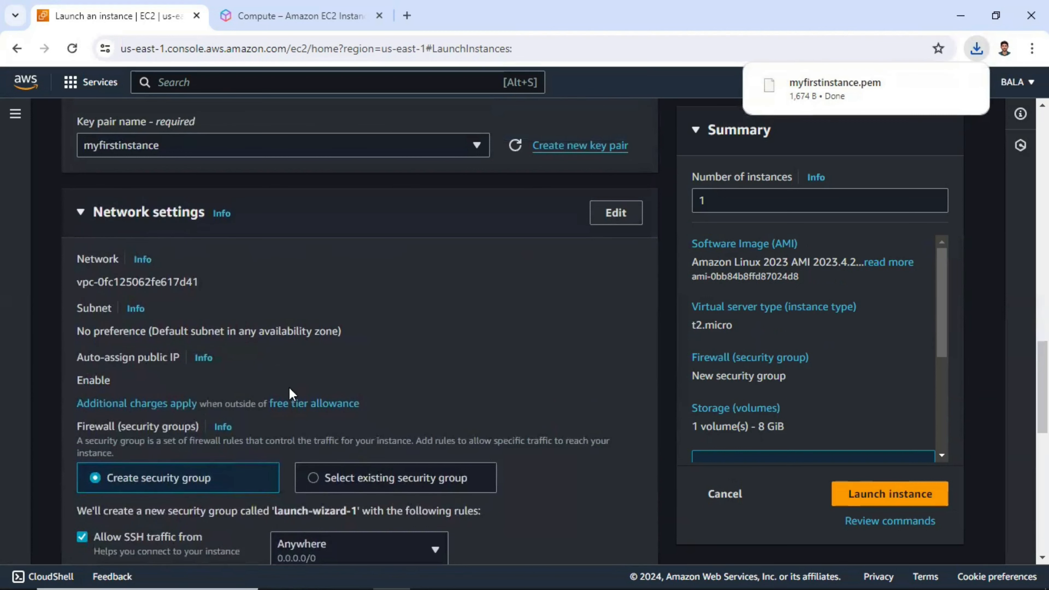
scroll(225, 351, down, 3)
scroll(248, 269, down, 2)
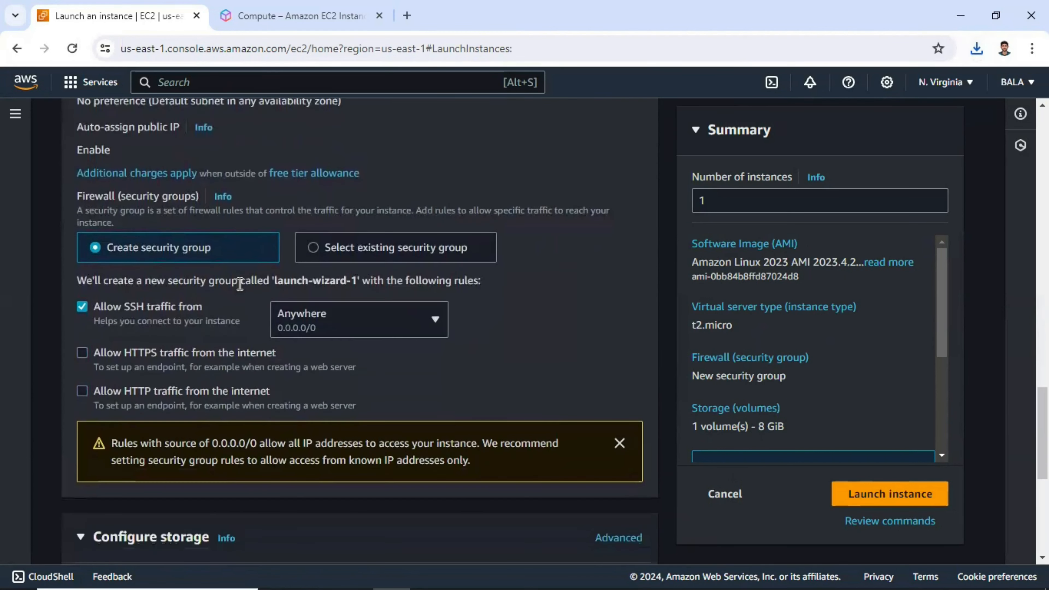
click(354, 247)
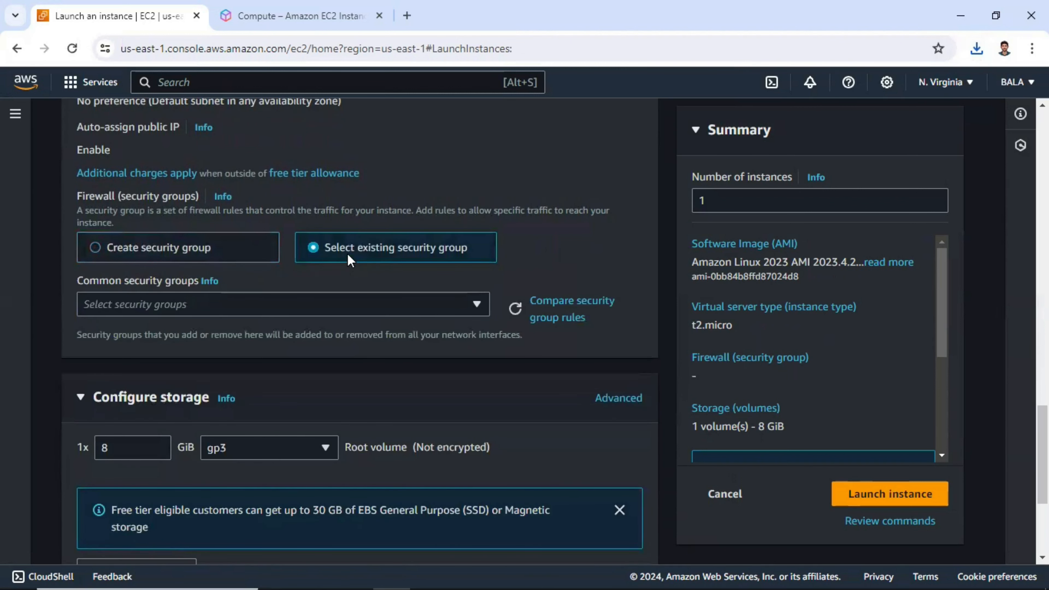
click(344, 313)
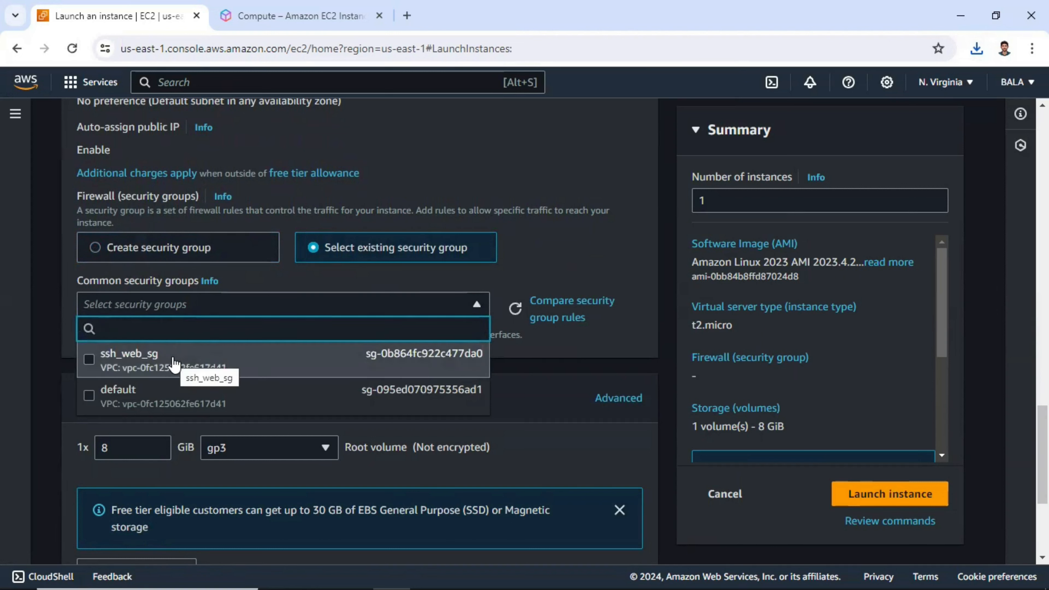
click(225, 361)
Review the storage settings and expand Advanced details to look through its options
scroll(205, 281, up, 10)
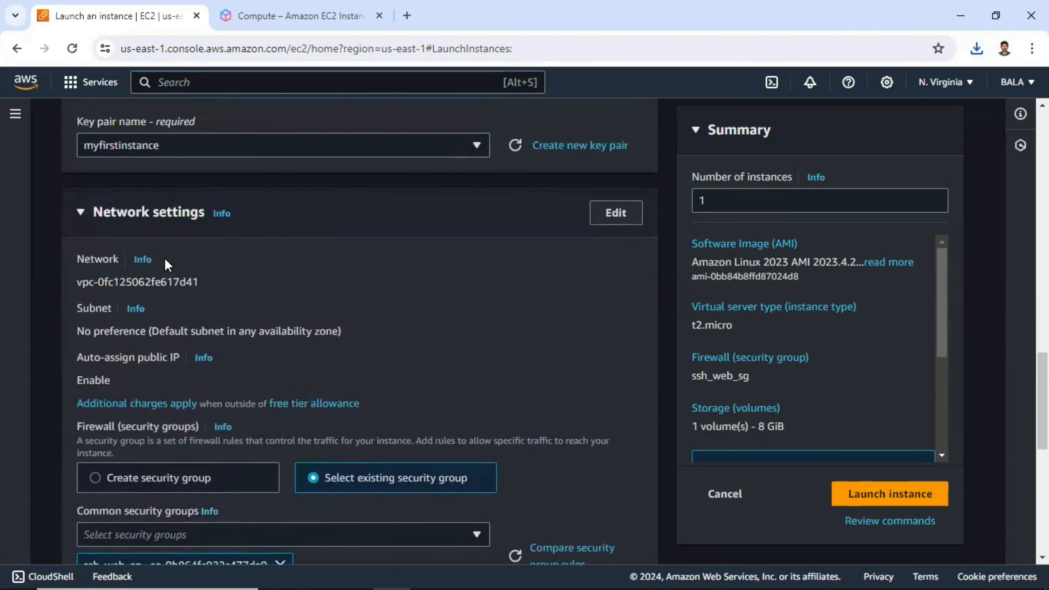
scroll(420, 308, down, 8)
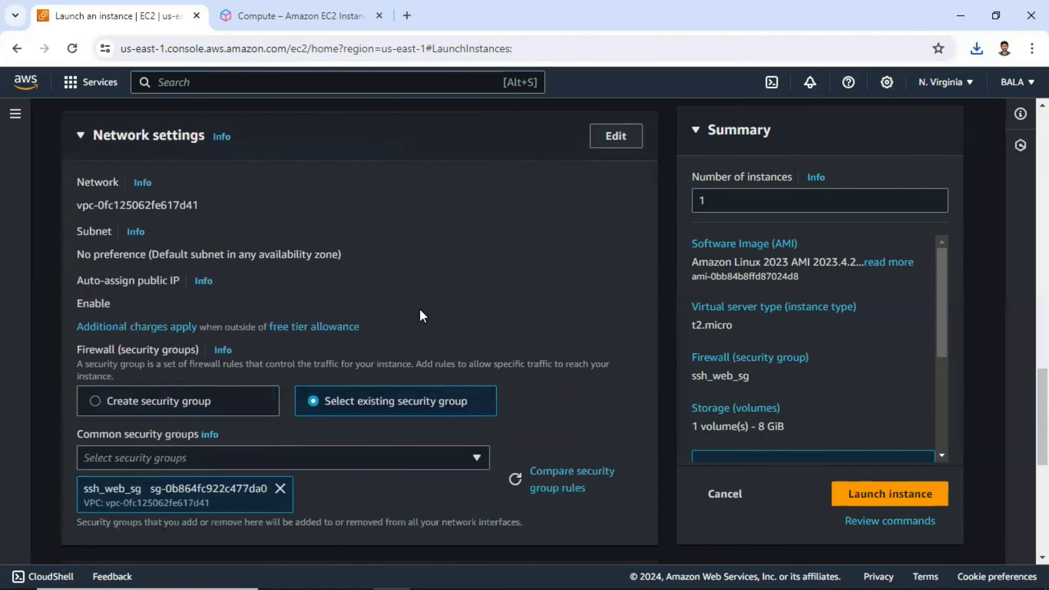
scroll(420, 307, down, 6)
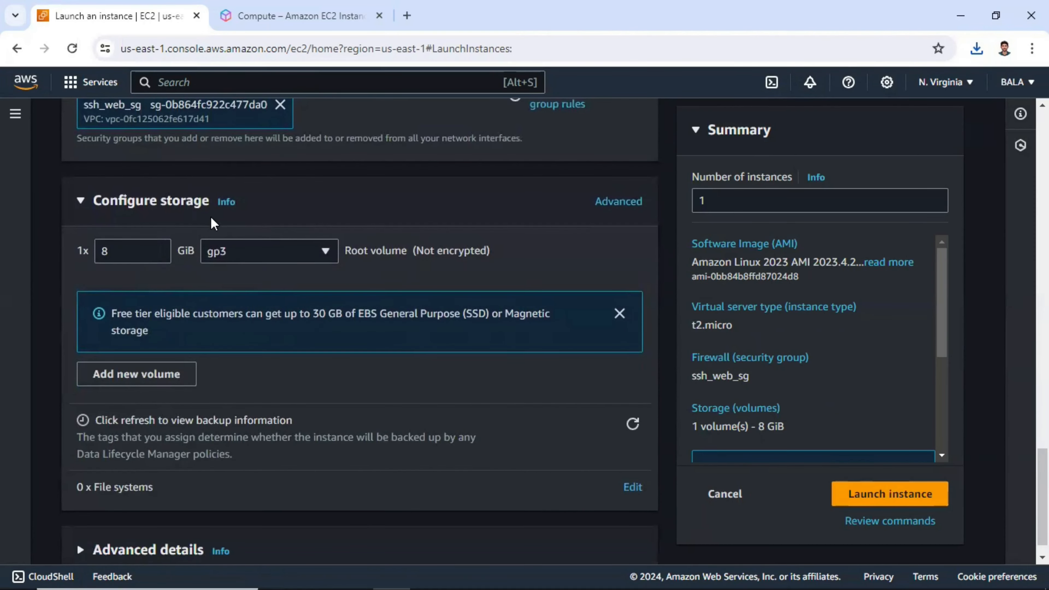
scroll(219, 218, down, 1)
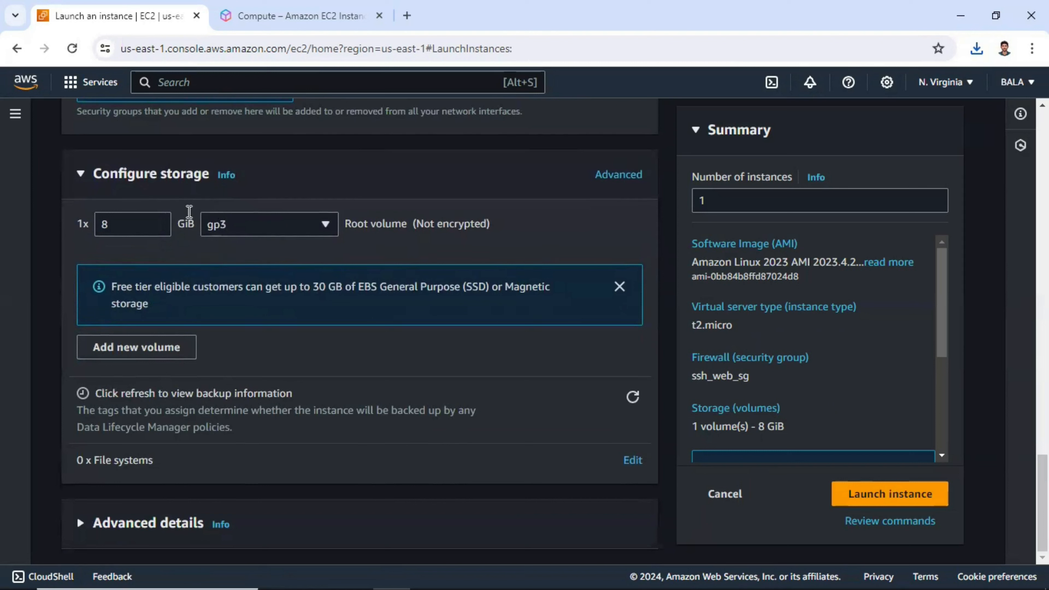
click(77, 527)
scroll(168, 347, down, 5)
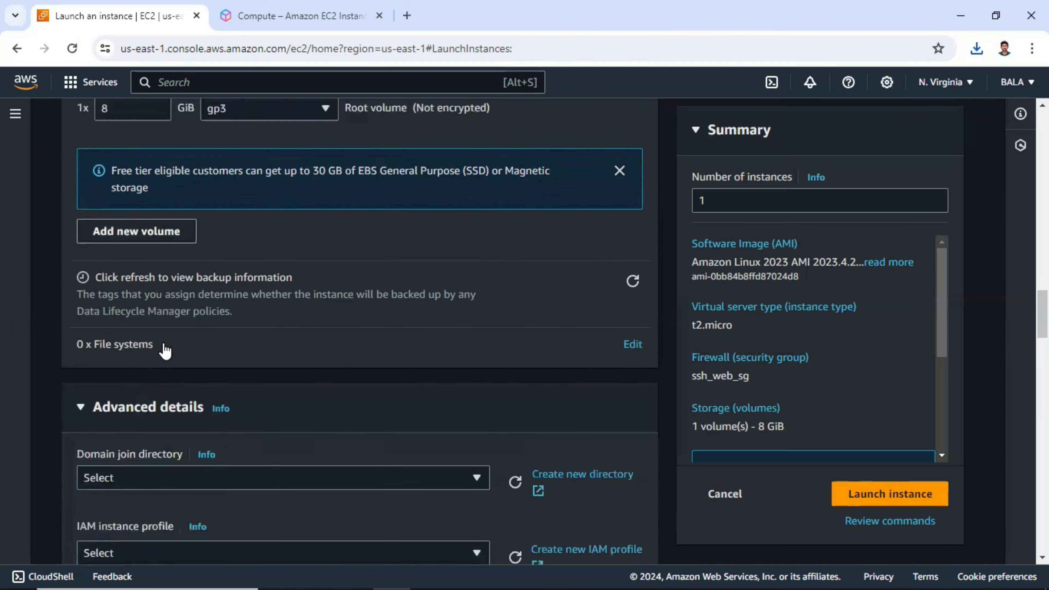
scroll(160, 304, down, 5)
scroll(159, 297, down, 2)
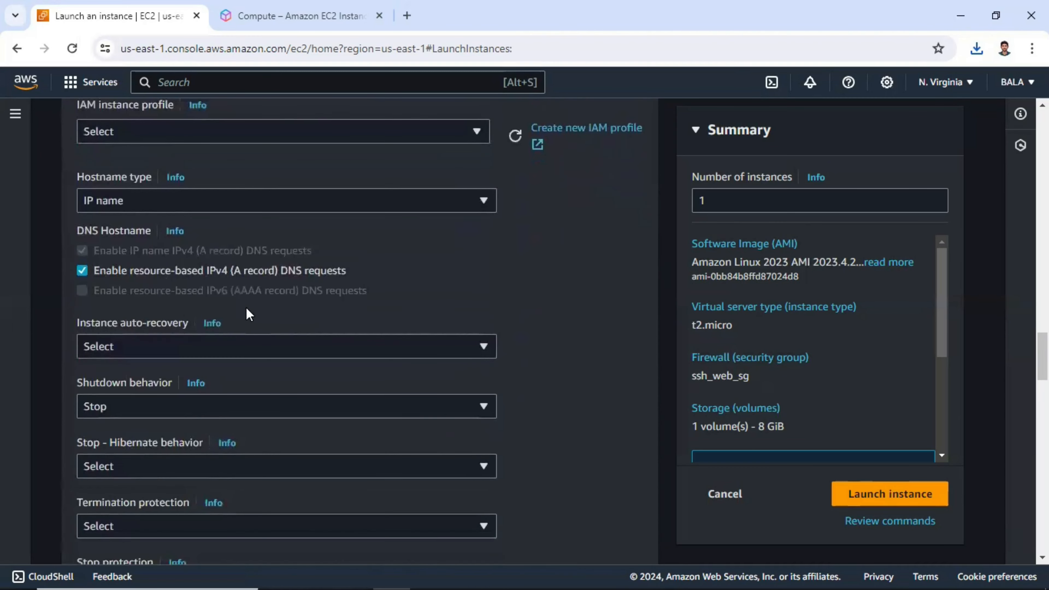
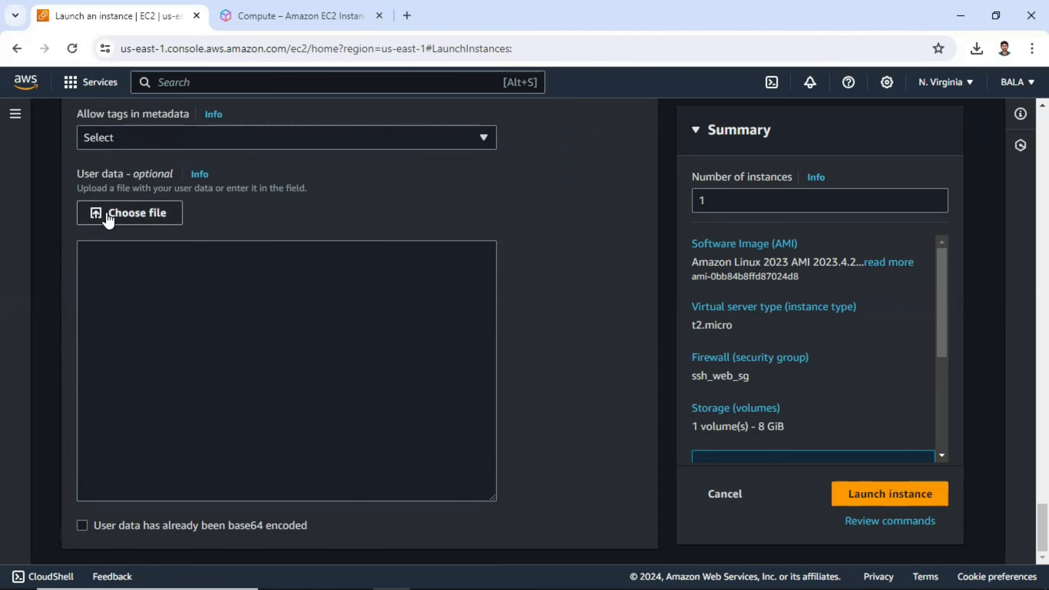
Paste a bash script into User data that installs, starts and enables httpd and writes a welcome message to /var/www/html/index.html
click(279, 350)
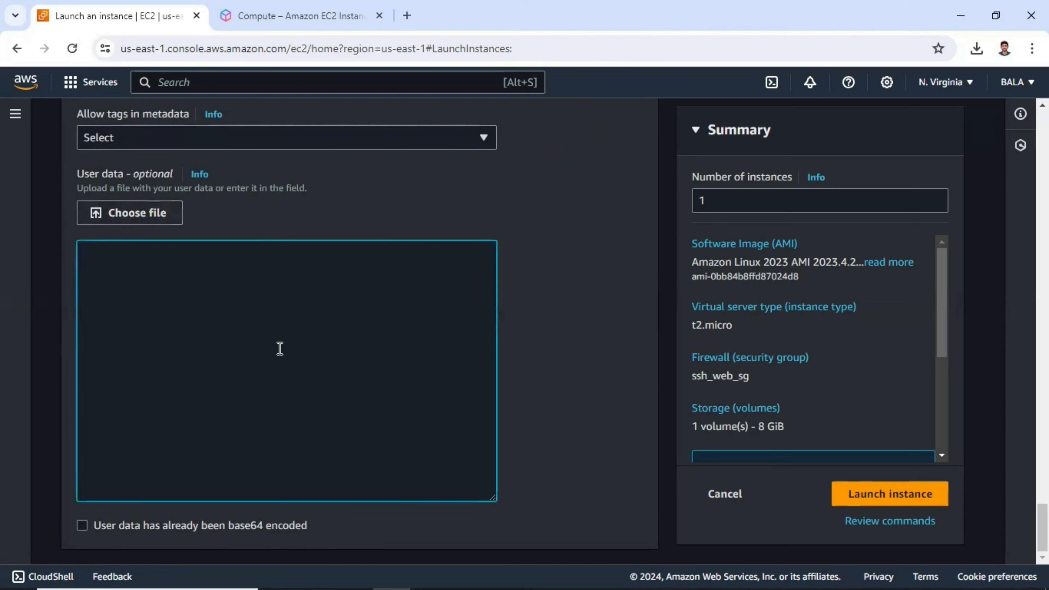
text(#!/bin/bash #install httpd yum update –y yum install -y httpd systemctl start httpd systemctl enable httpd echo "<h1>Welcom to my channel $(hostname -f)</h1>" > /var/www/html/index.html)
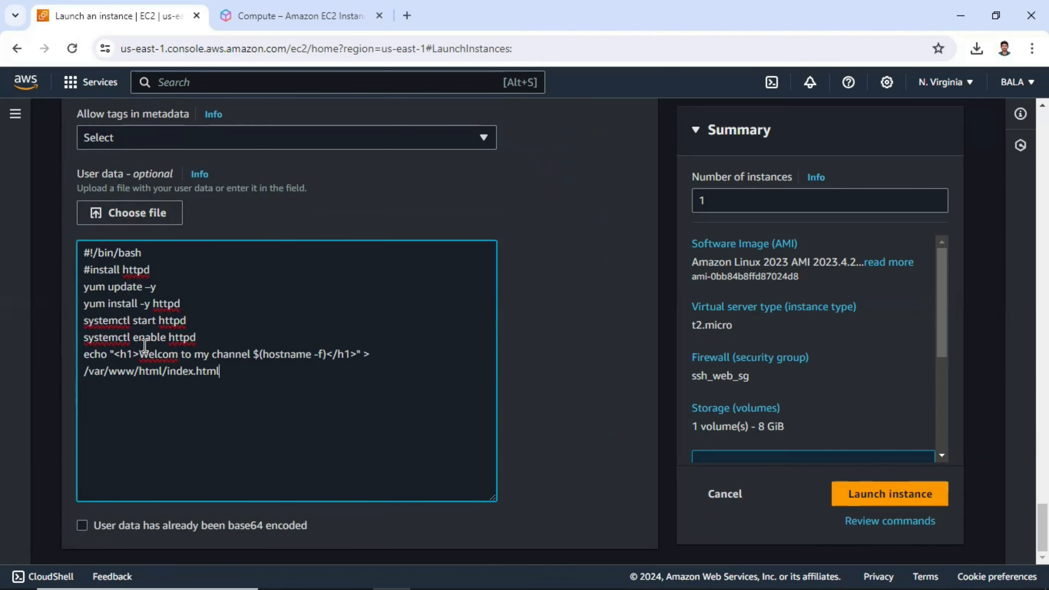
scroll(144, 346, up, 15)
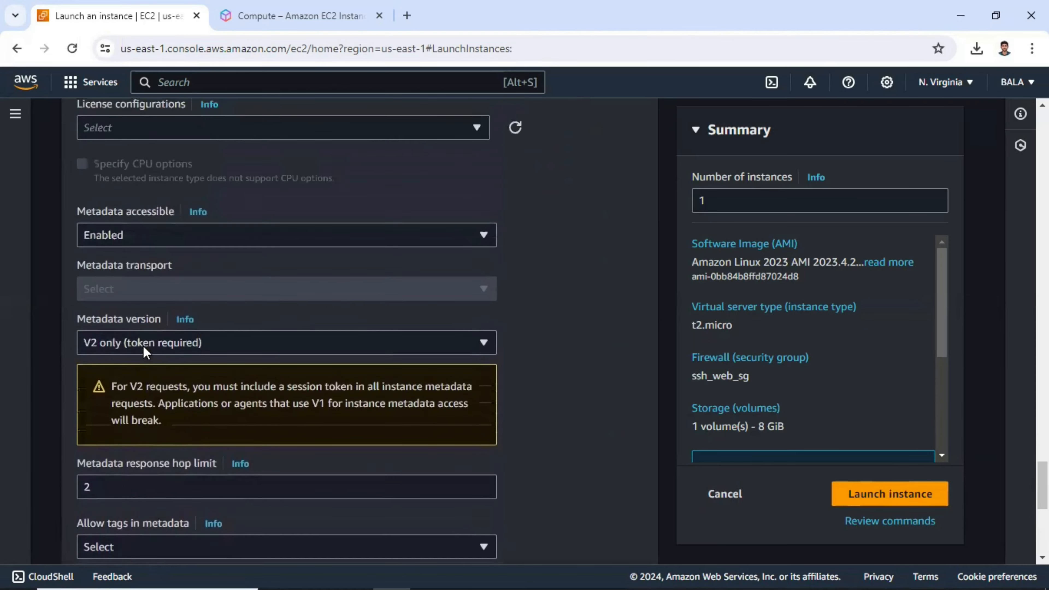
scroll(110, 215, up, 5)
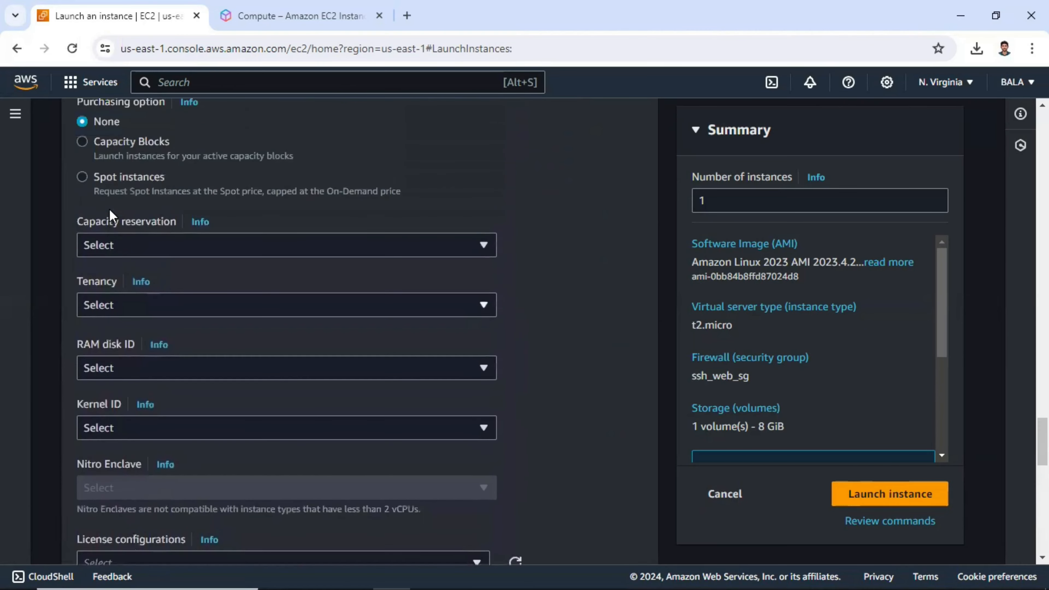
scroll(129, 271, down, 4)
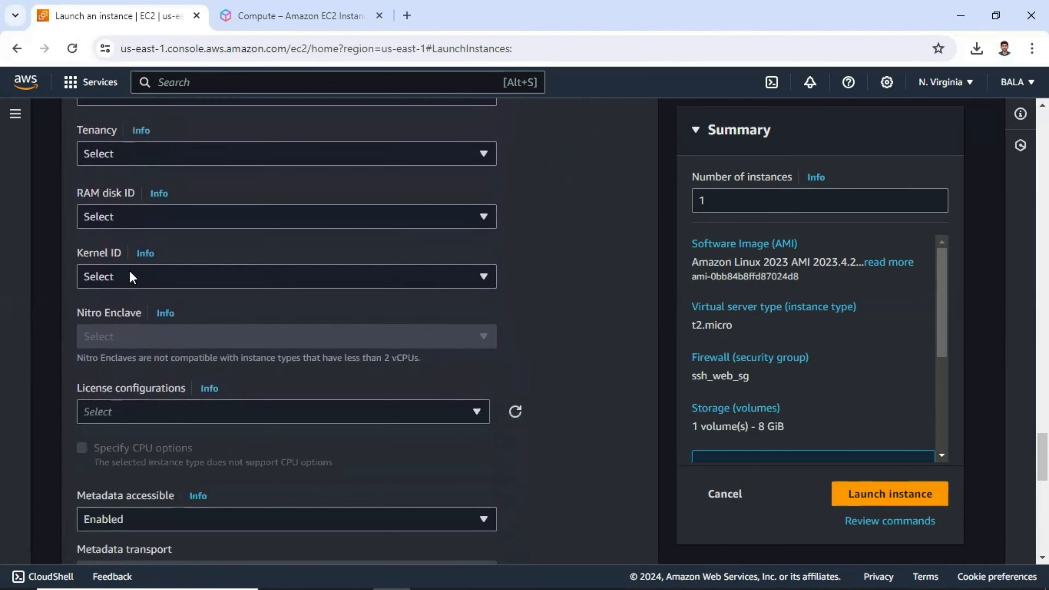
scroll(130, 270, down, 10)
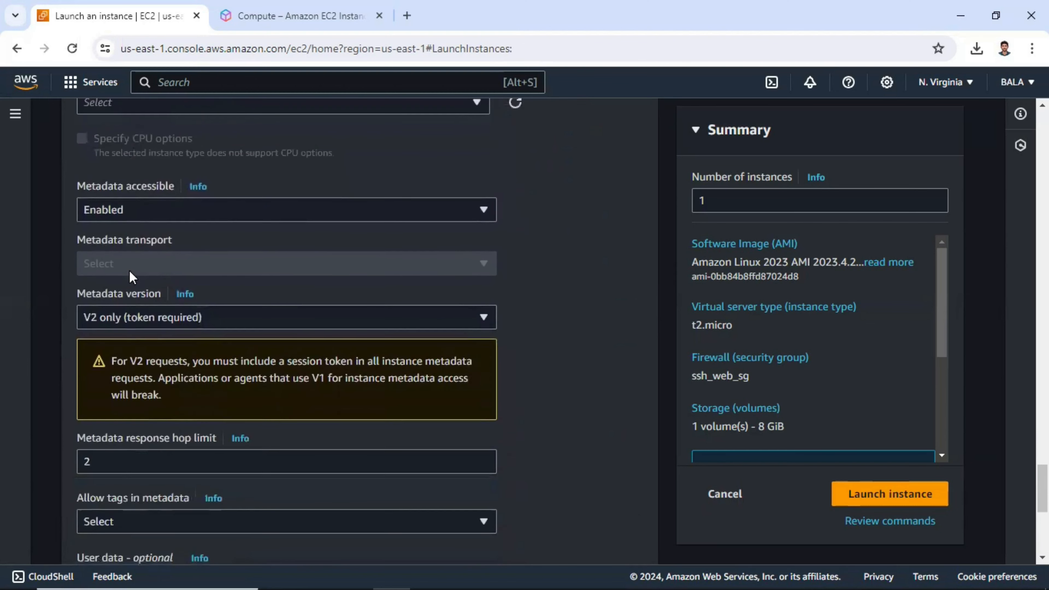
scroll(130, 271, down, 3)
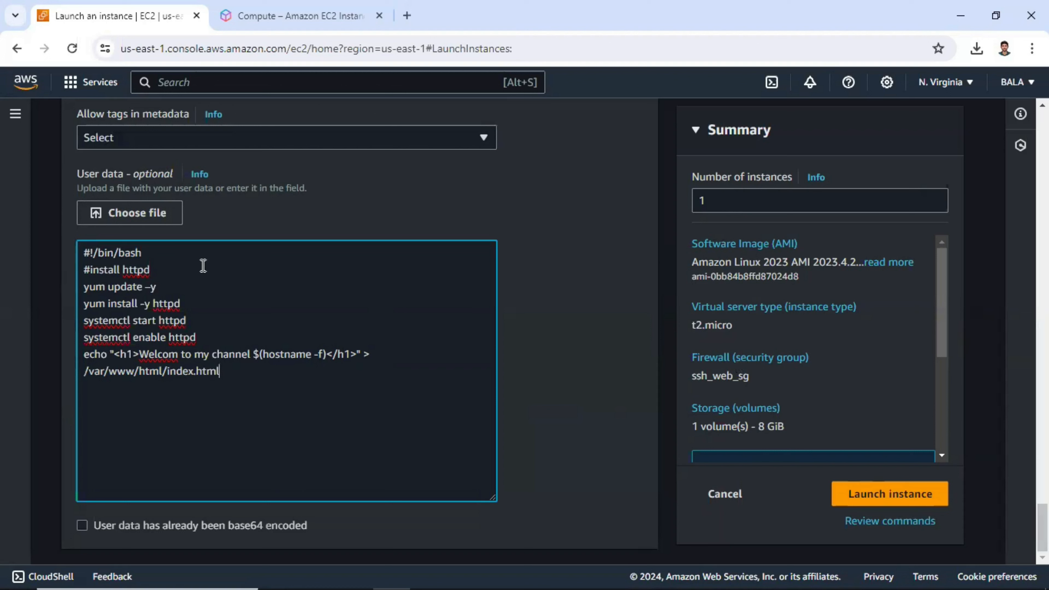
Launch the instance, open the Instances list and select the new instance to show its details
click(892, 496)
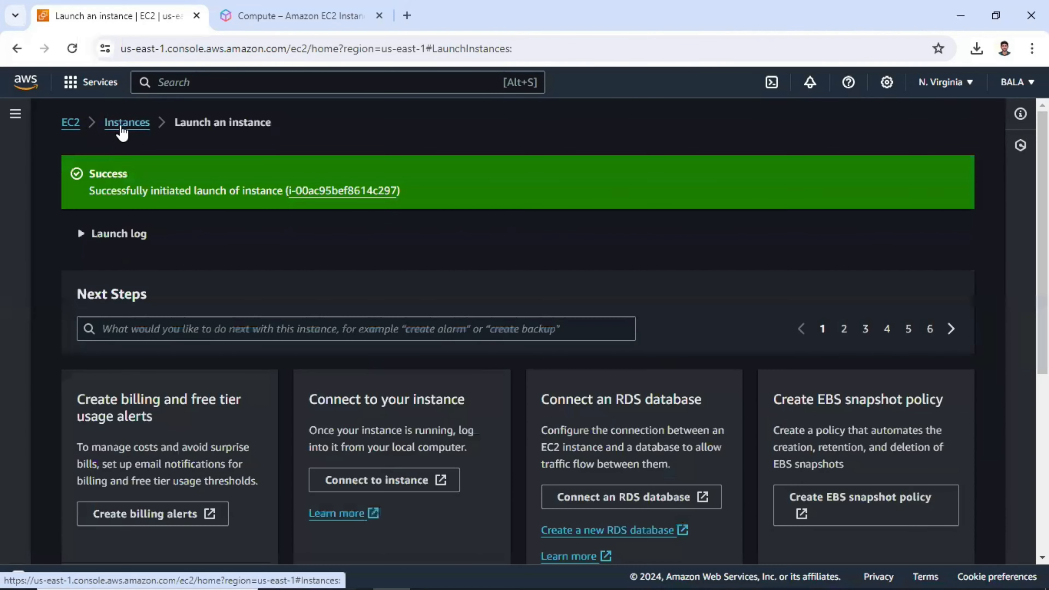
click(122, 129)
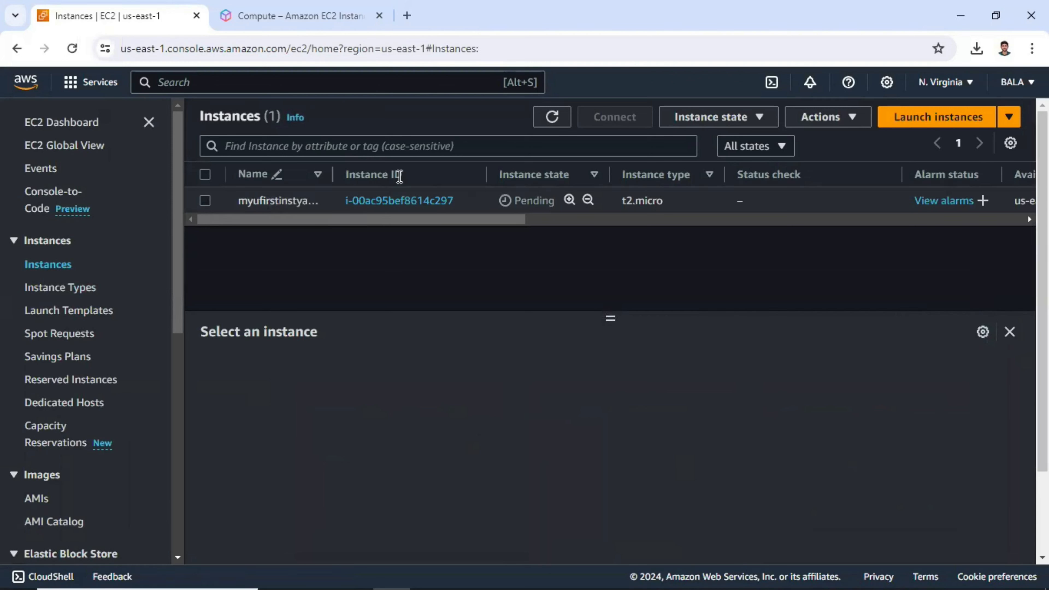
drag(549, 202, 522, 202)
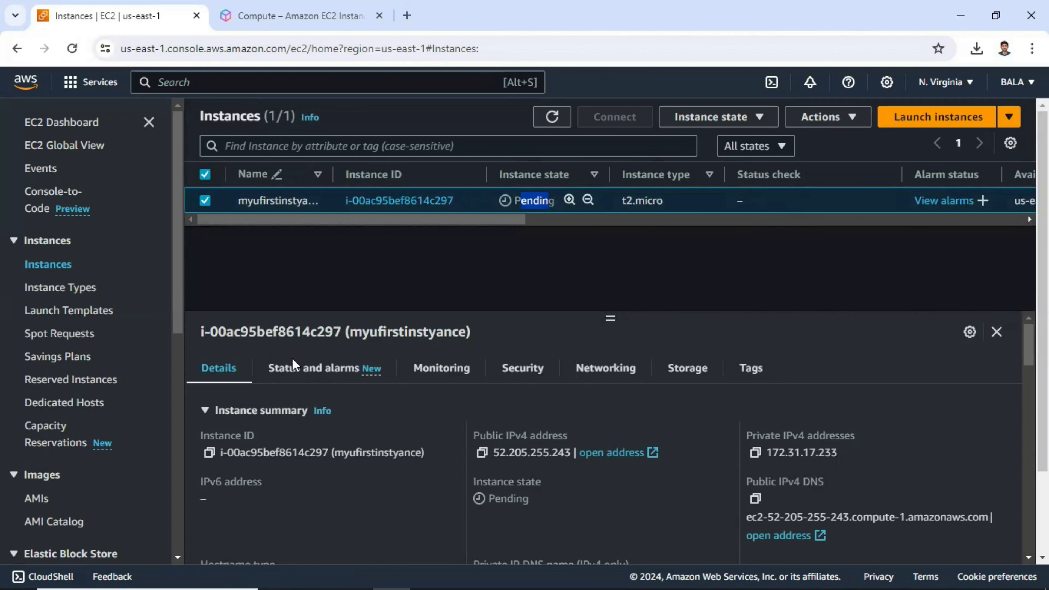
drag(609, 317, 598, 259)
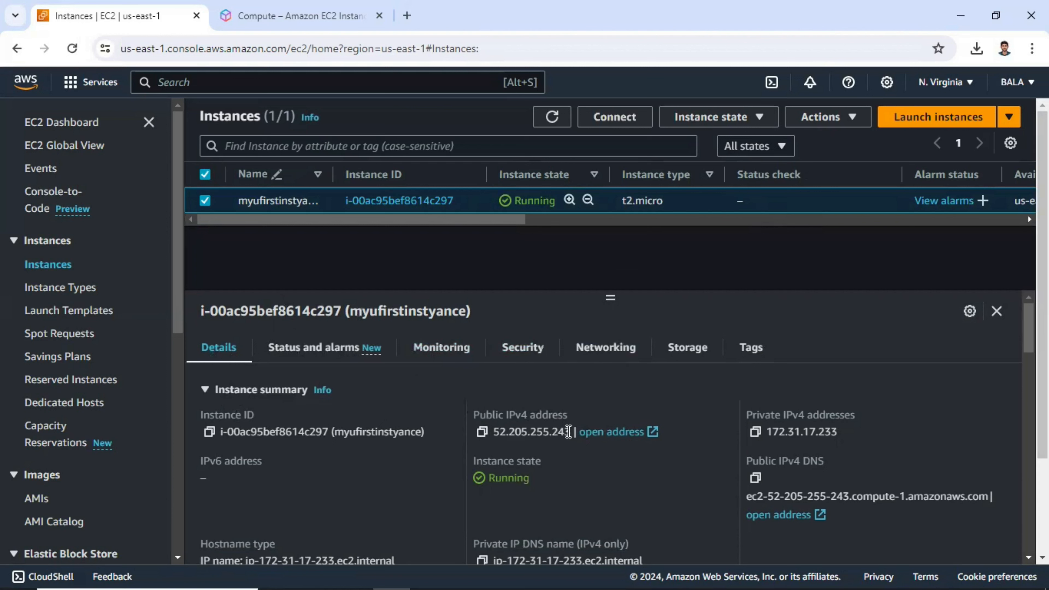
Copy the instance's public IPv4 address to the clipboard
drag(570, 432, 543, 431)
drag(848, 433, 758, 432)
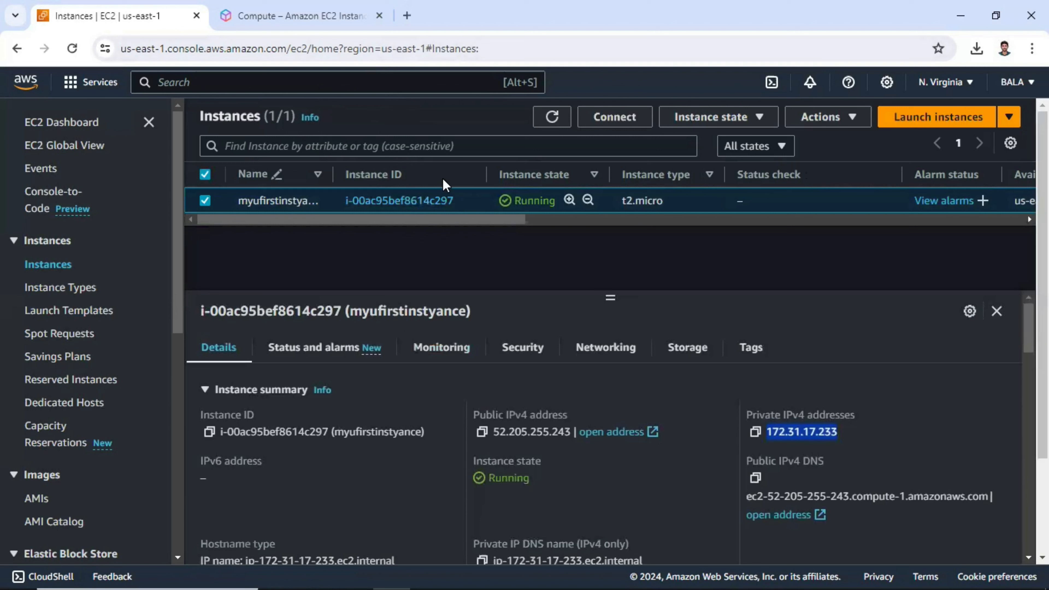
click(483, 434)
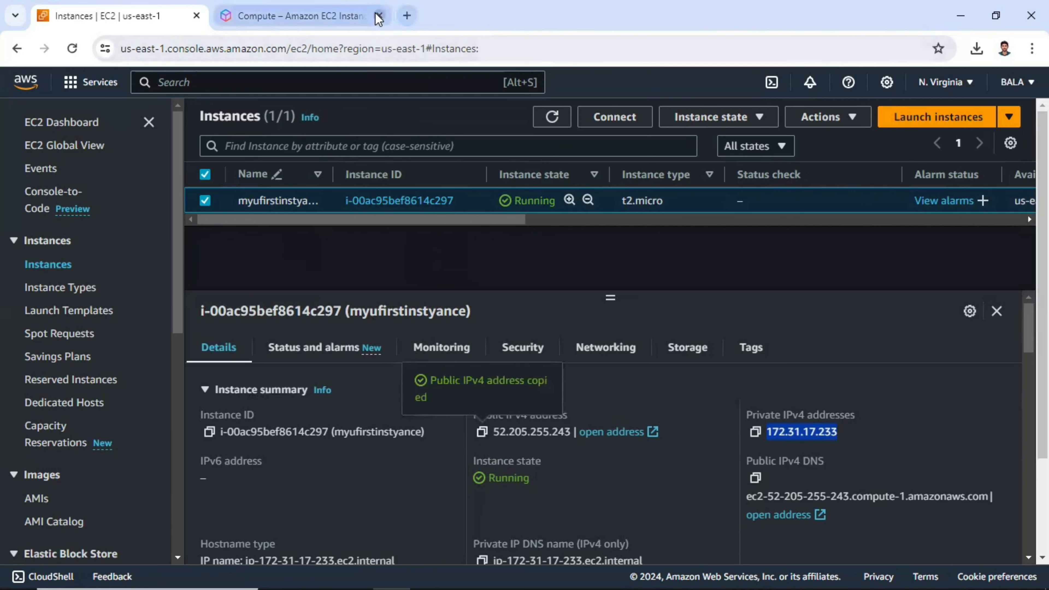
click(407, 15)
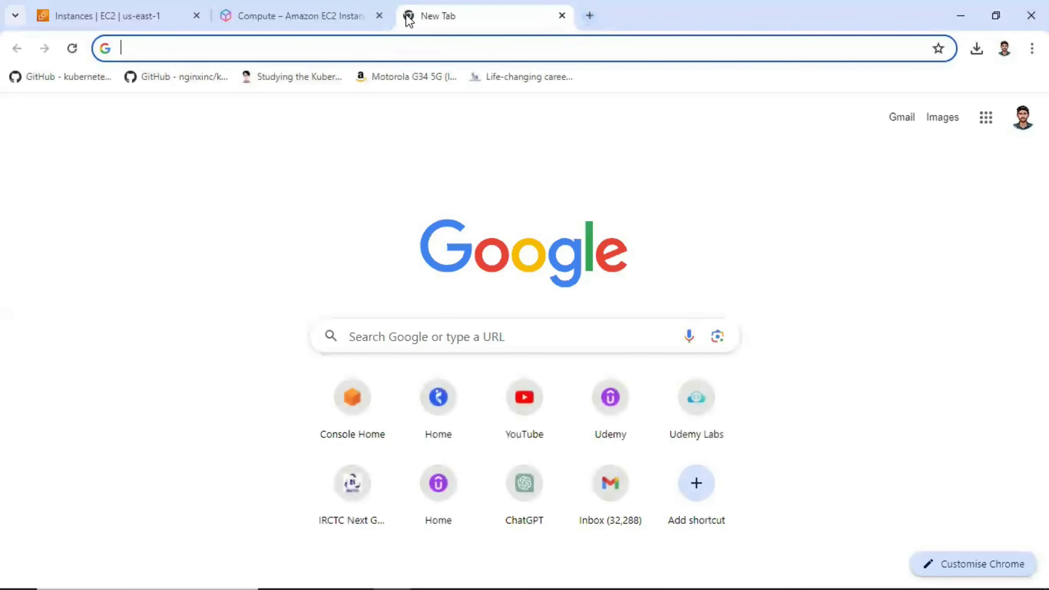
text(http)
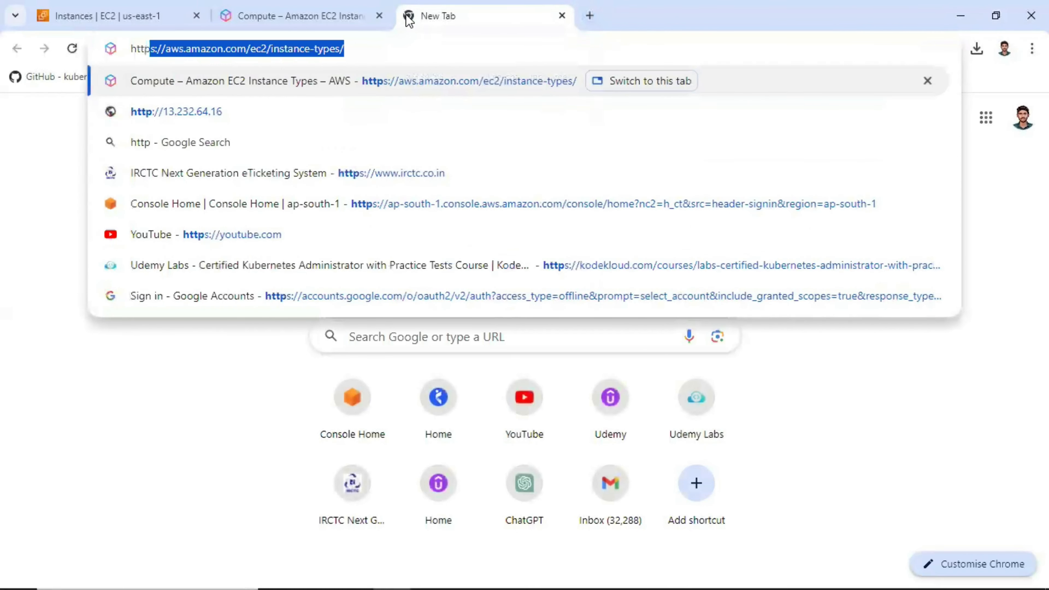
text(://)
key(ctrl+v)
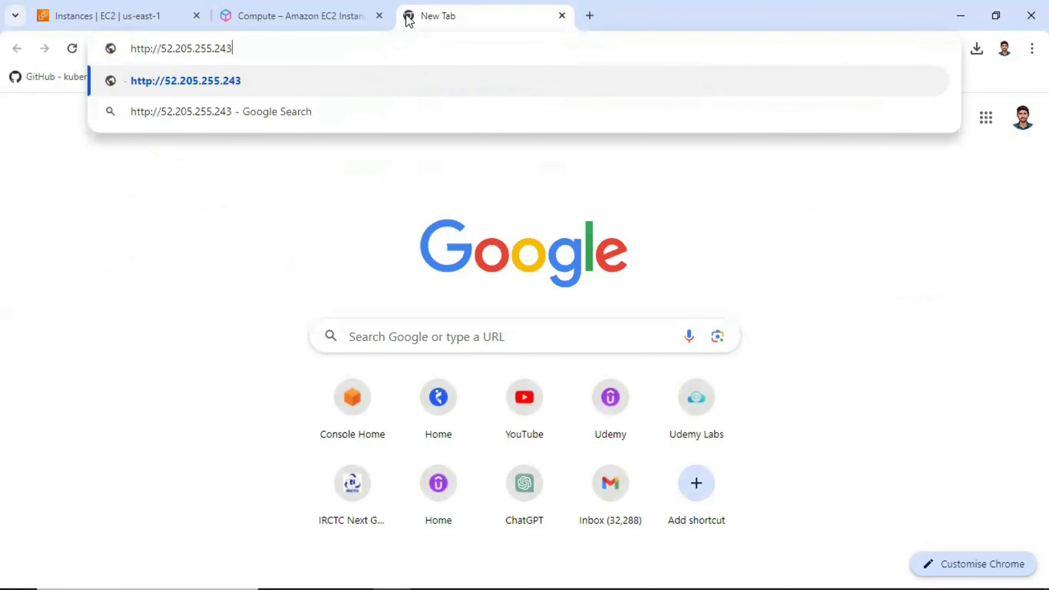
key(Return)
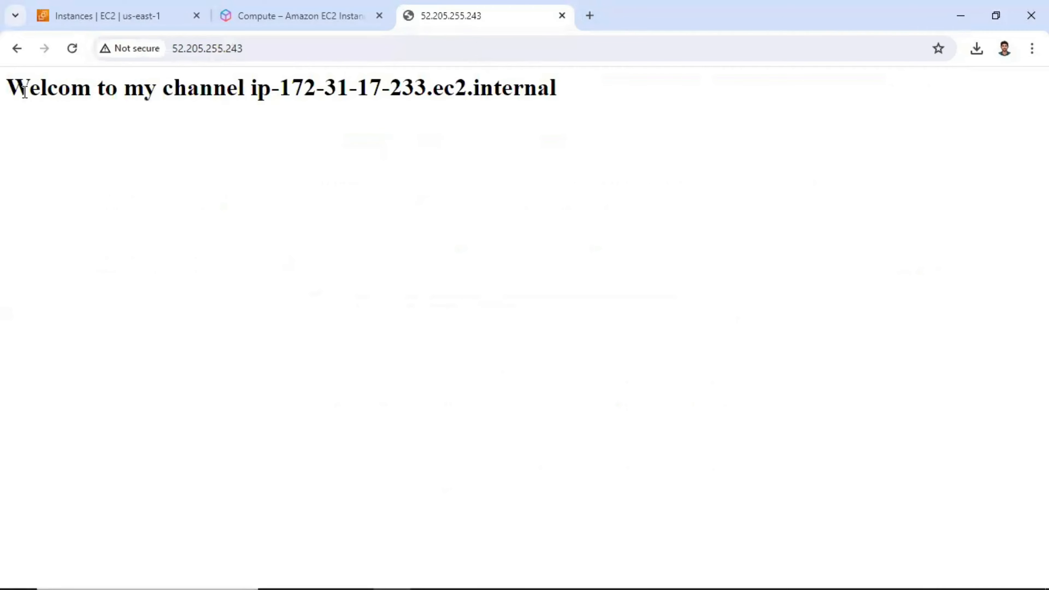
Compare the hostname shown on the web page with the instance's private IPv4 address in the console
drag(12, 87, 418, 88)
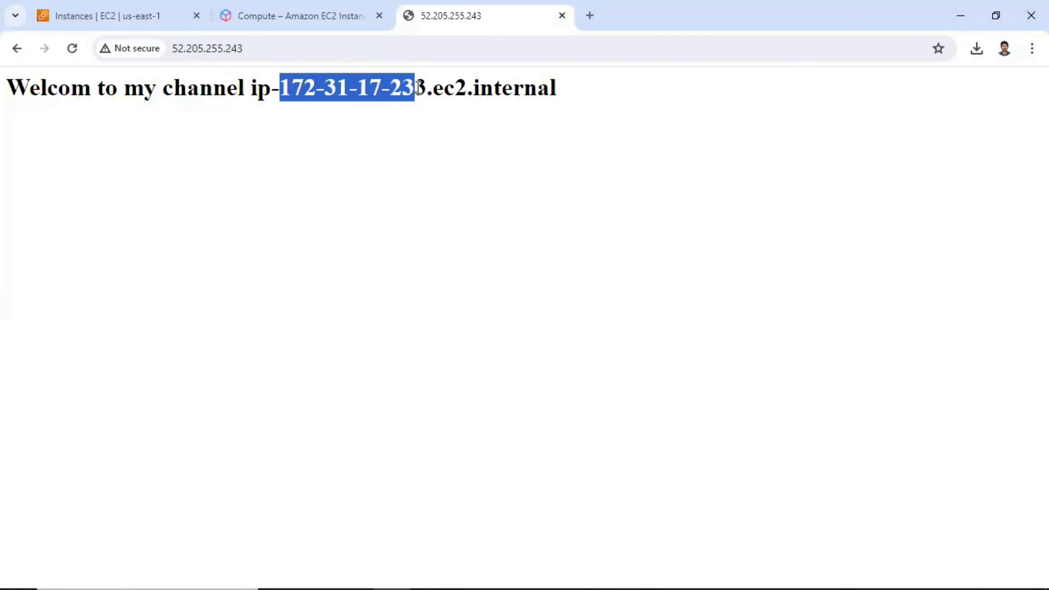
click(141, 24)
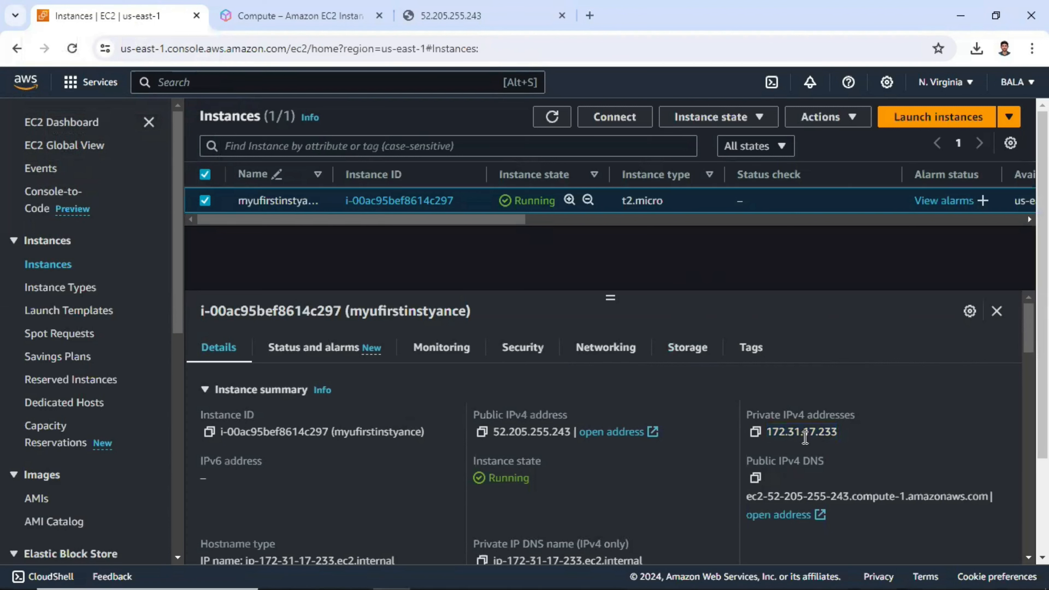
drag(805, 437, 835, 437)
click(526, 17)
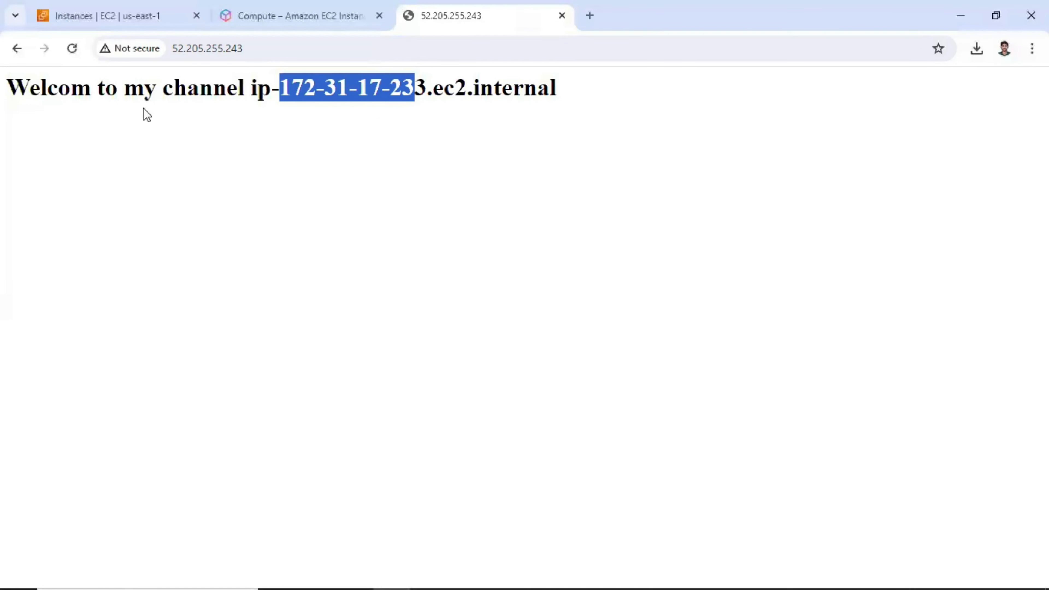
drag(386, 94, 423, 91)
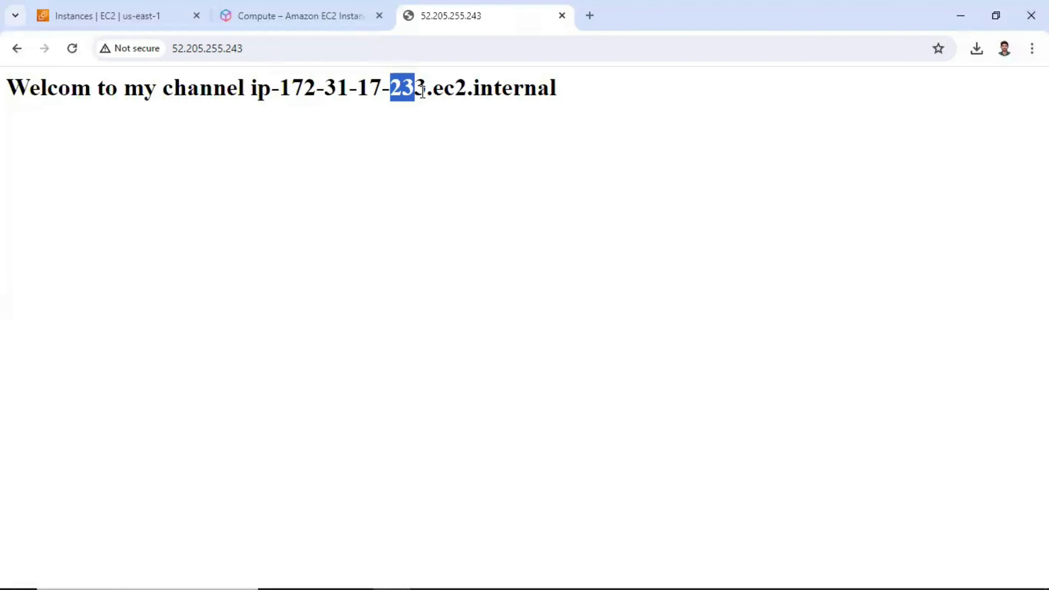
drag(556, 88, 441, 83)
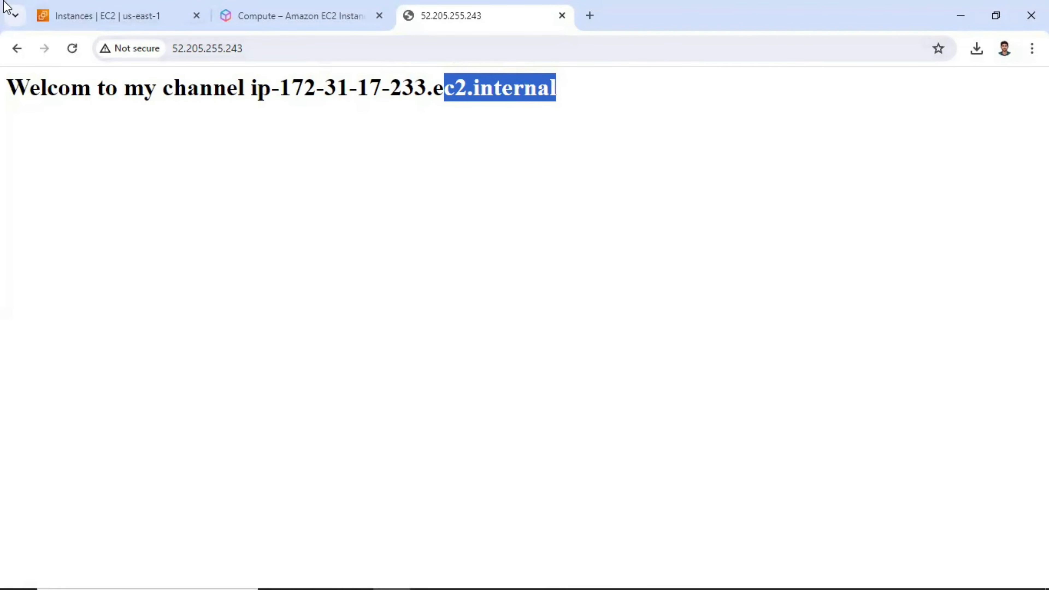
click(99, 17)
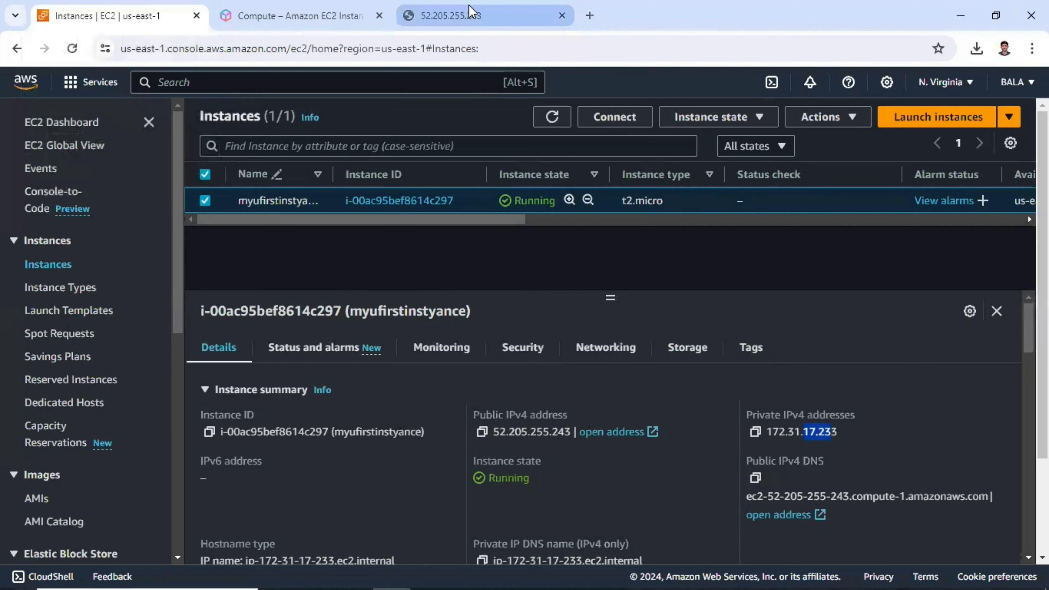
mouse_move(470, 10)
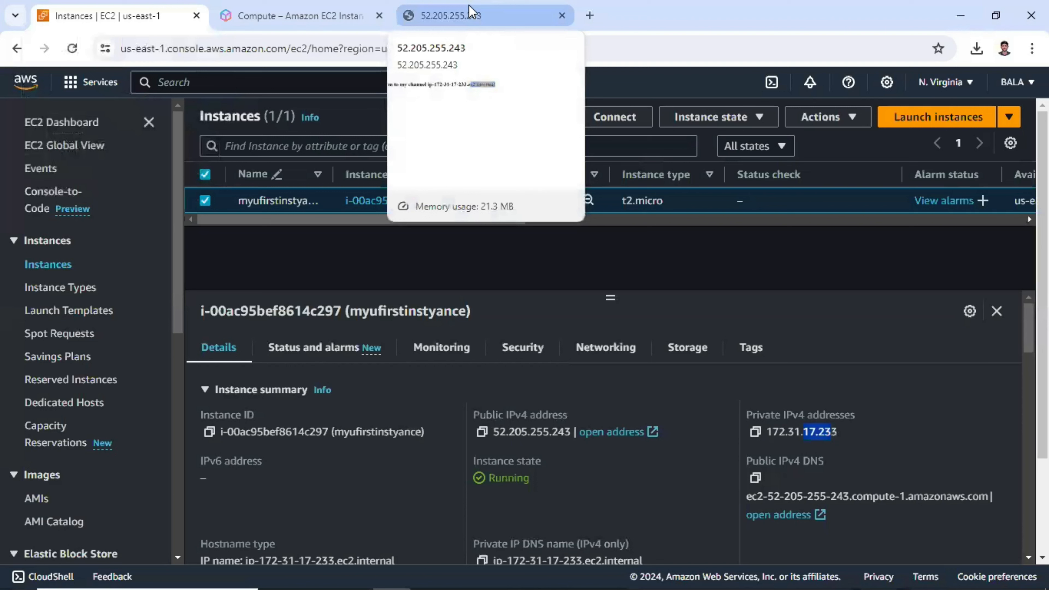